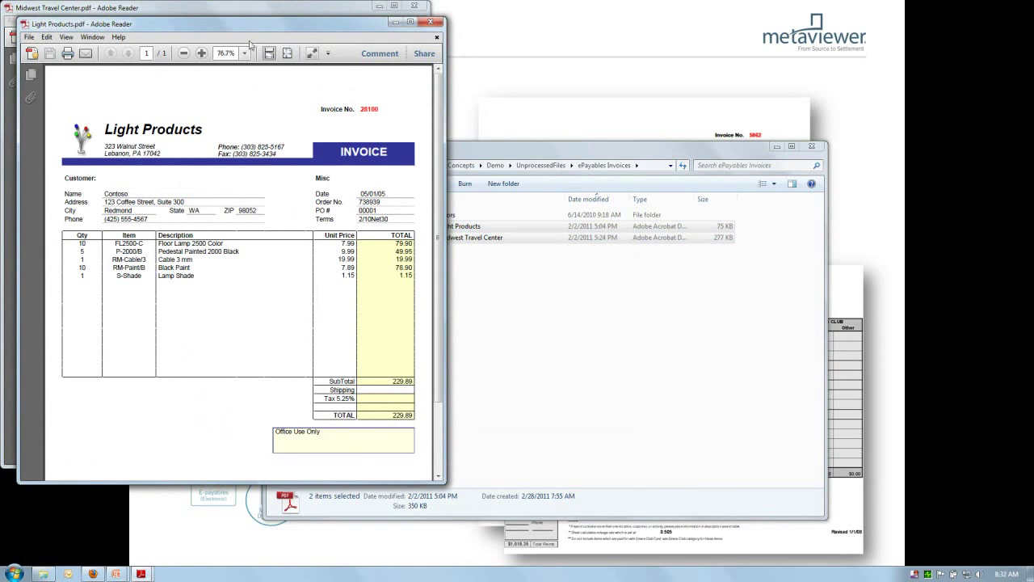
Arrange the Light Products and Midwest Travel Center invoice PDFs side by side, each filling half the screen.
key("super+Right")
left_click(196, 22)
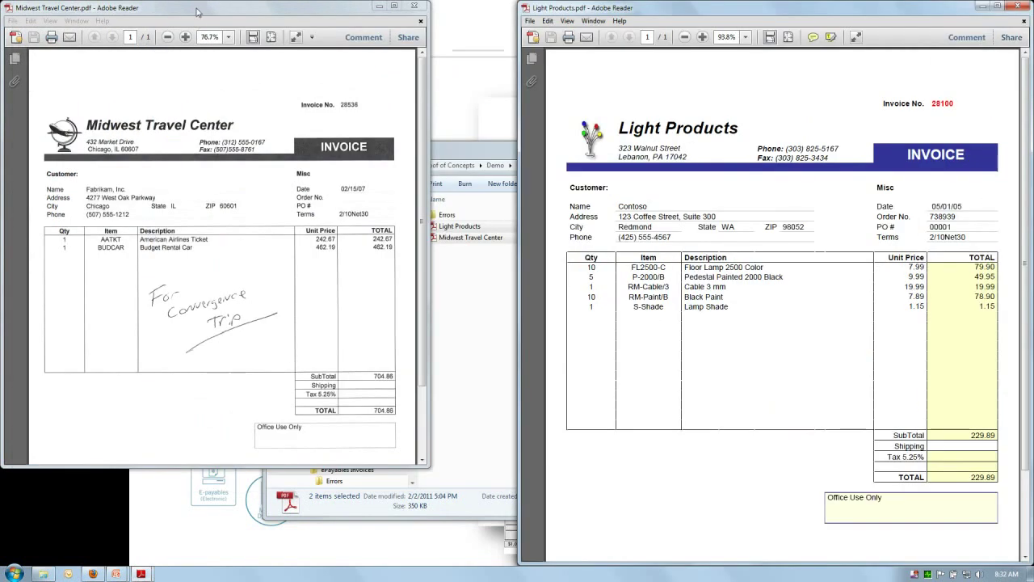
key("super+Left")
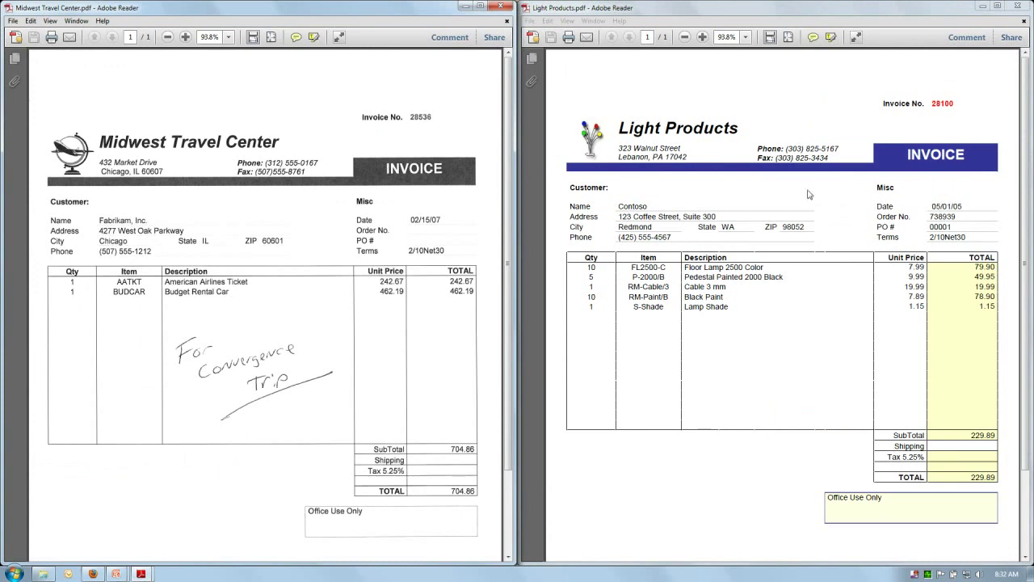
Check whether each invoice PDF contains selectable text by selecting all content in Light Products and in Midwest Travel Center.
left_click(753, 8)
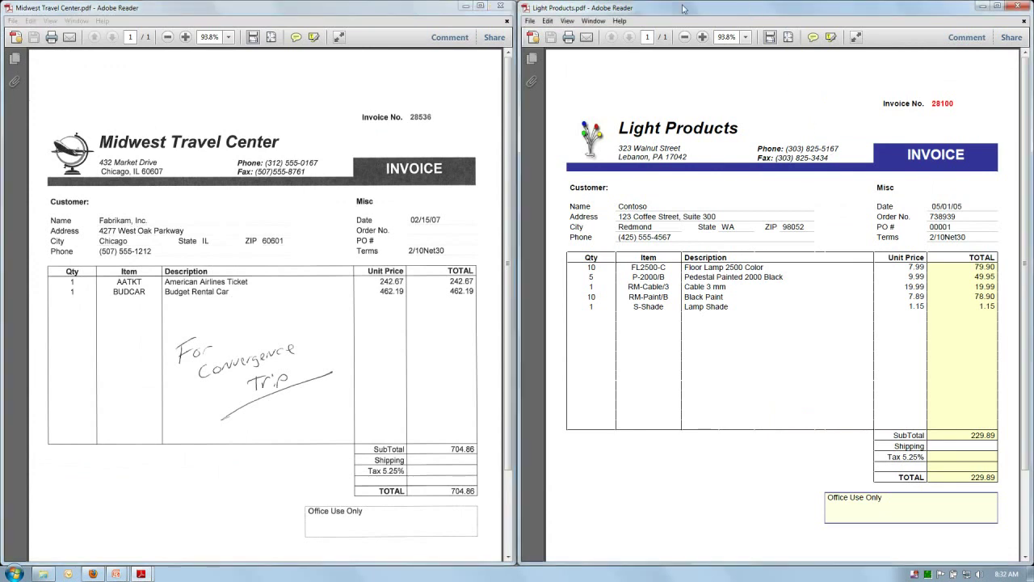
left_click(548, 21)
left_click(563, 112)
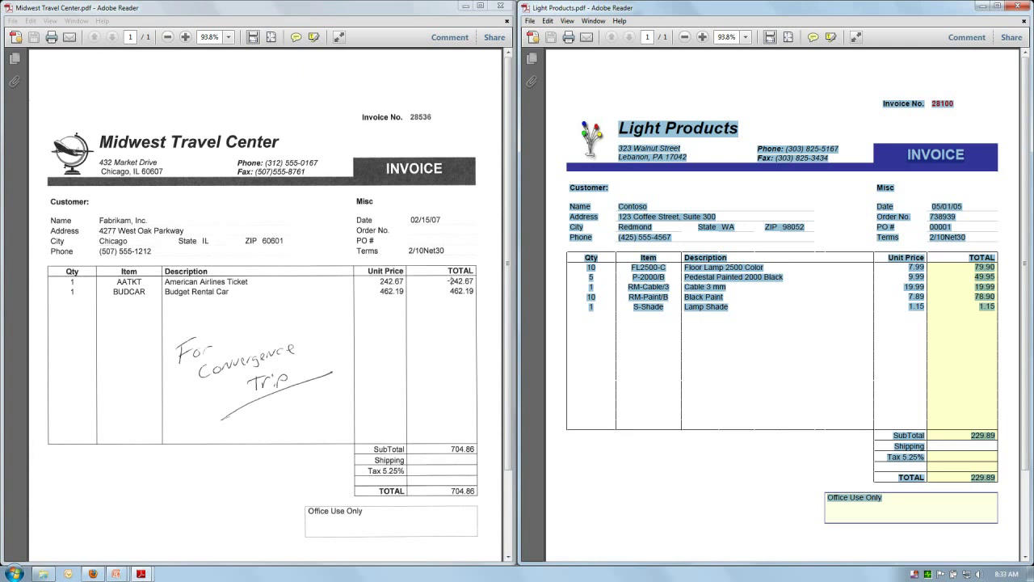
left_click(165, 12)
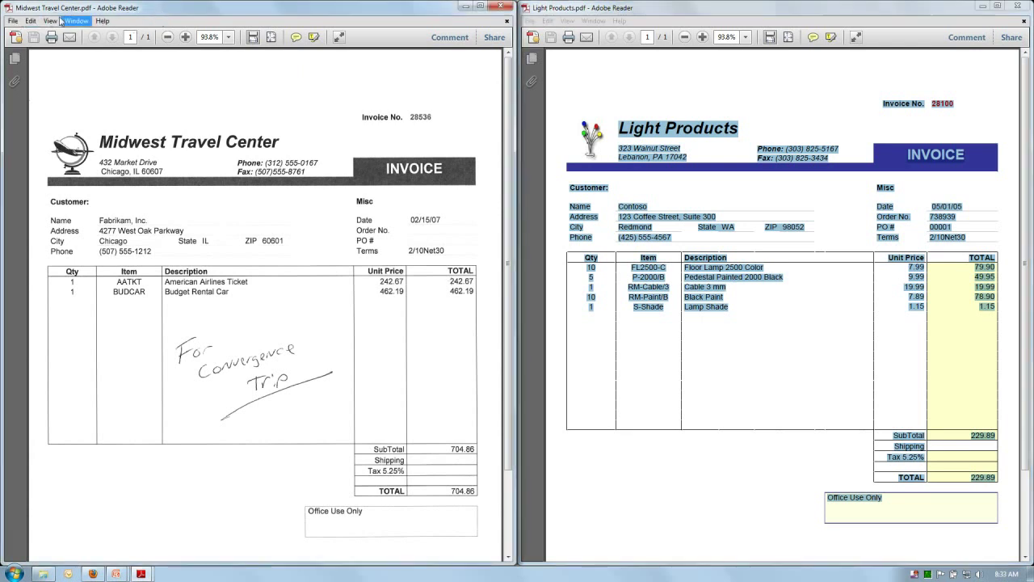
left_click(30, 21)
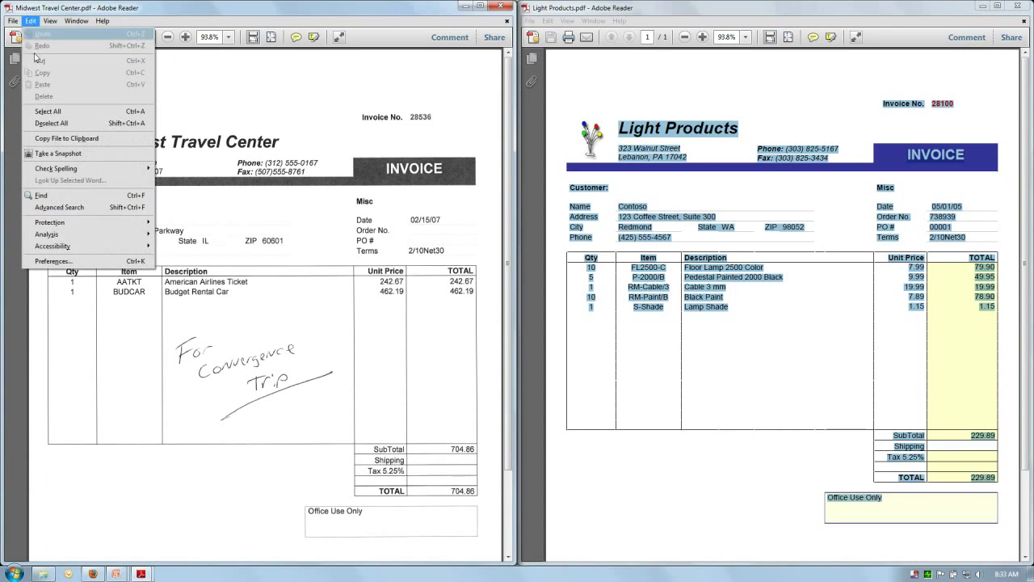
left_click(47, 111)
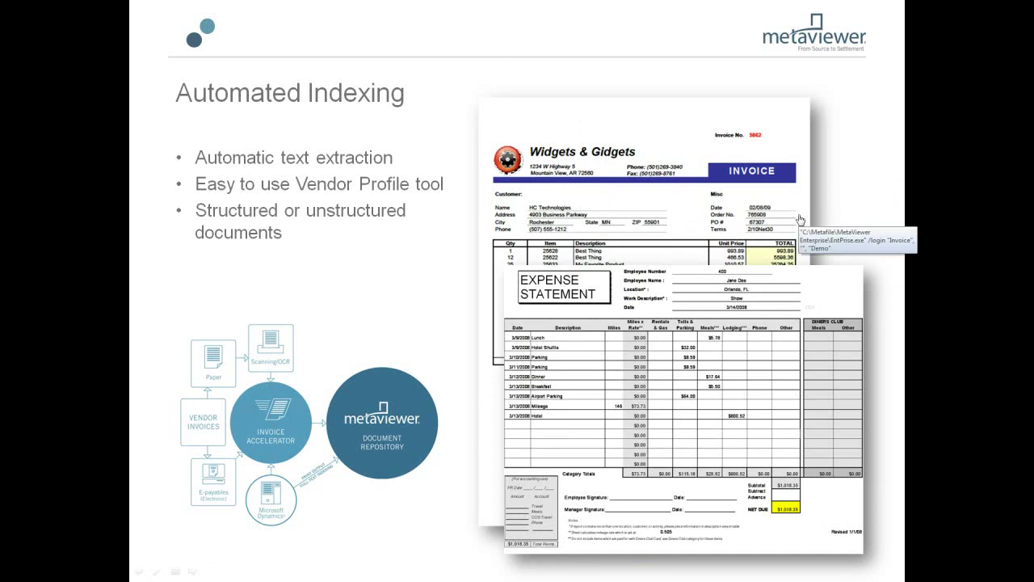
Launch MetaViewer Enterprise from the linked invoice image on the Automated Indexing slide.
left_click(699, 202)
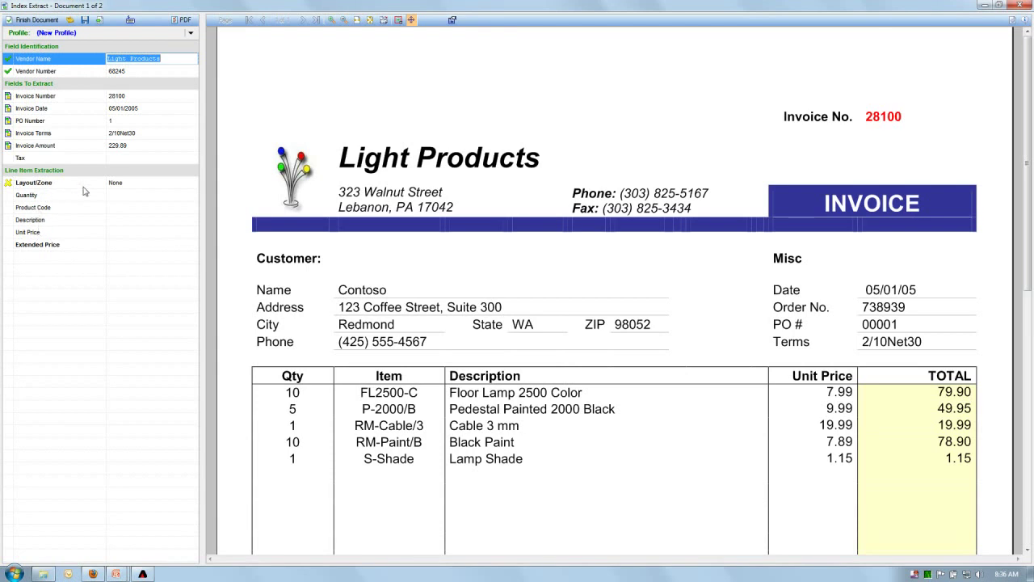
Examine where the invoice number, date, PO number, terms, amount and tax fields are located on the Light Products invoice.
left_click(130, 99)
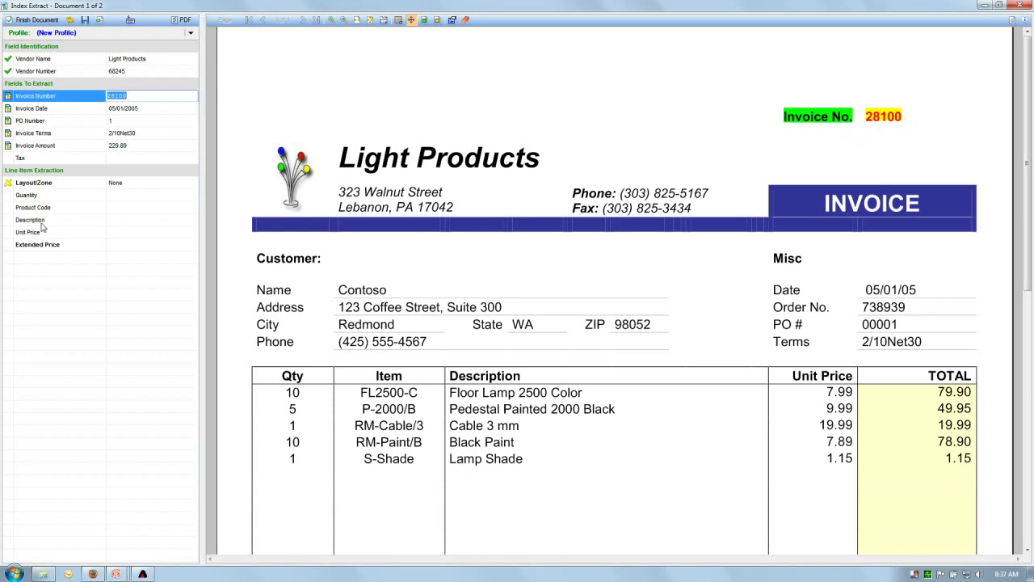
left_click(143, 110)
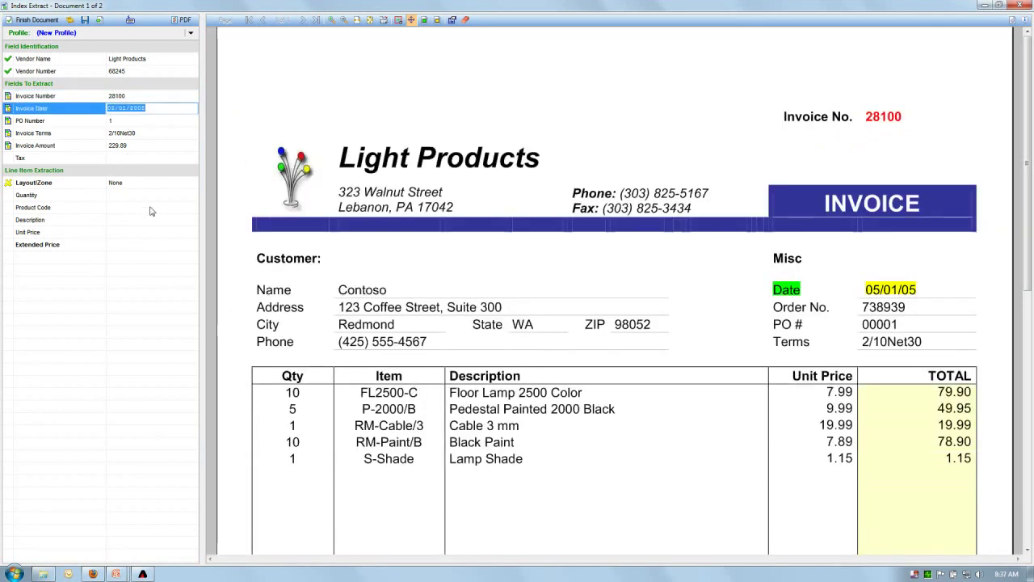
left_click(142, 123)
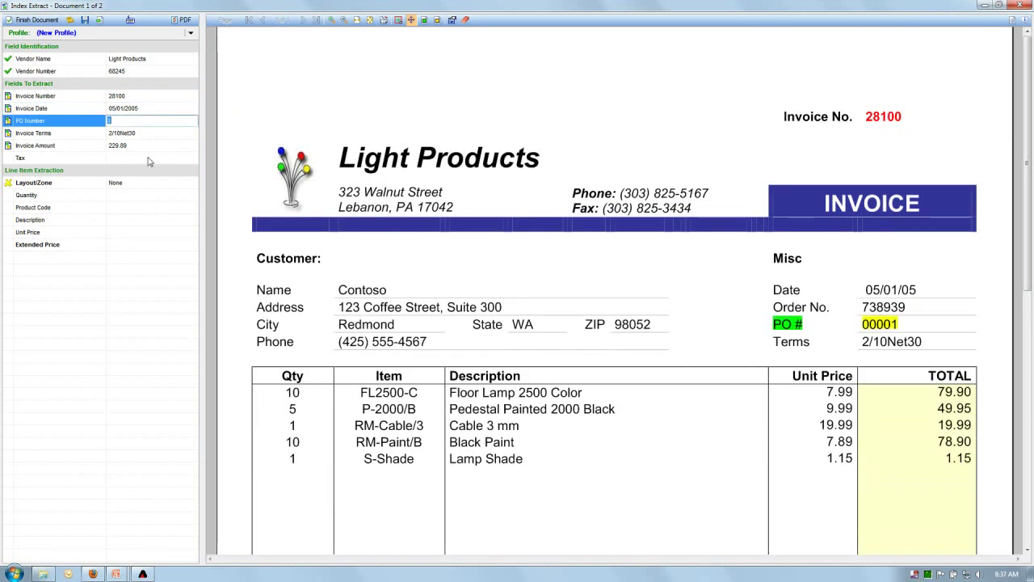
left_click(147, 135)
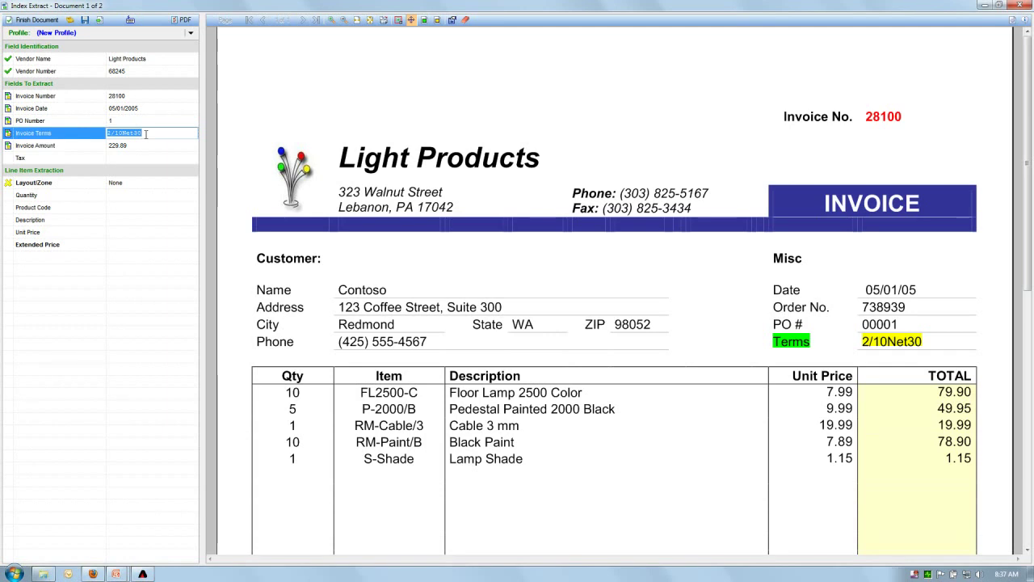
left_click(123, 145)
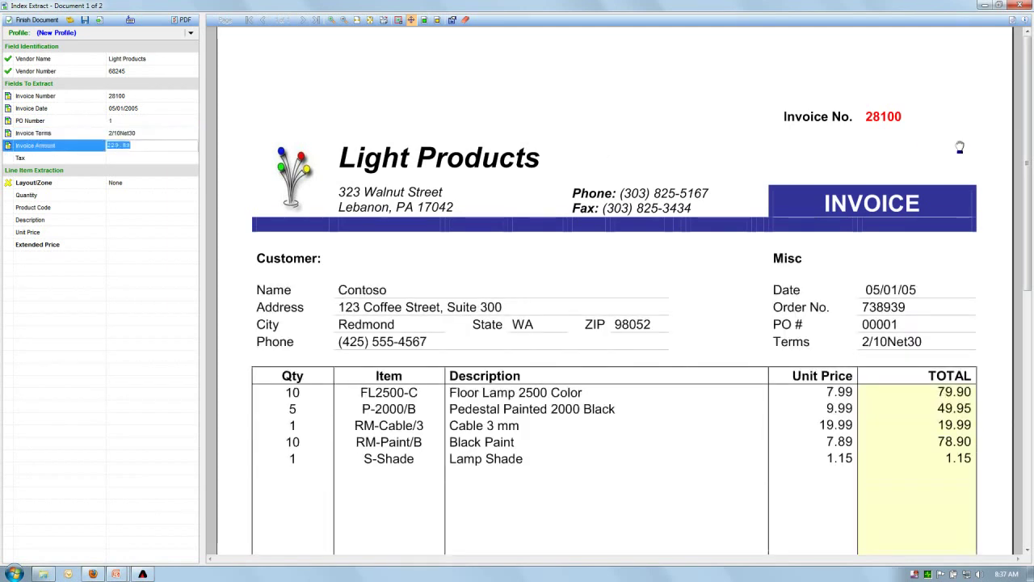
scroll(898, 283, "down", 10)
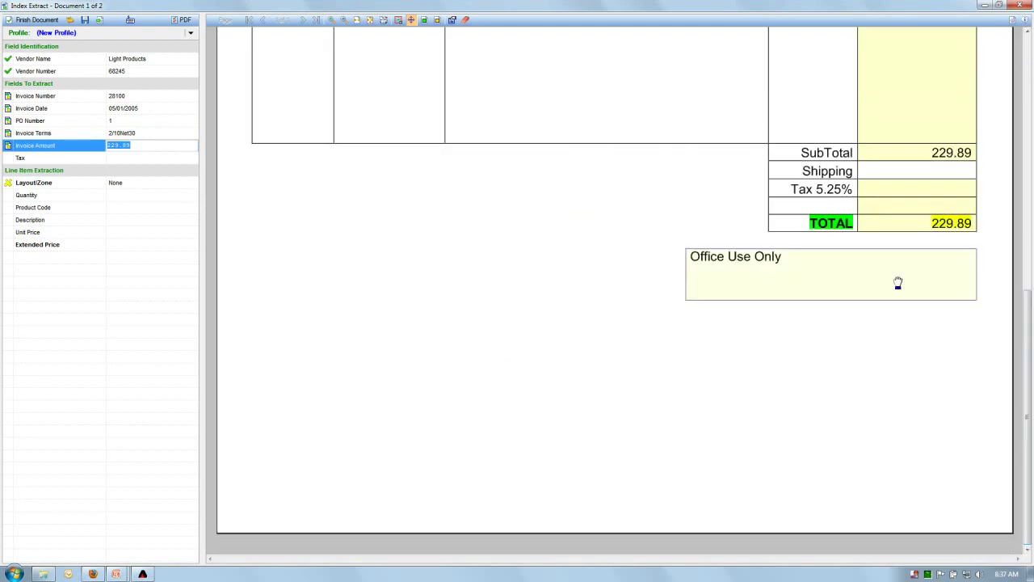
left_click(147, 158)
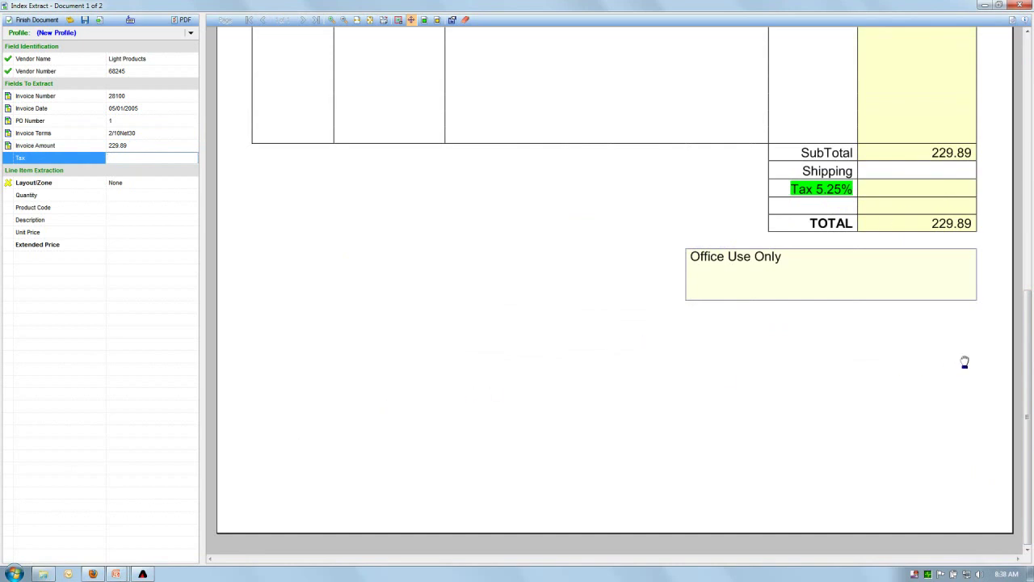
left_click_drag(1029, 380, 1029, 265)
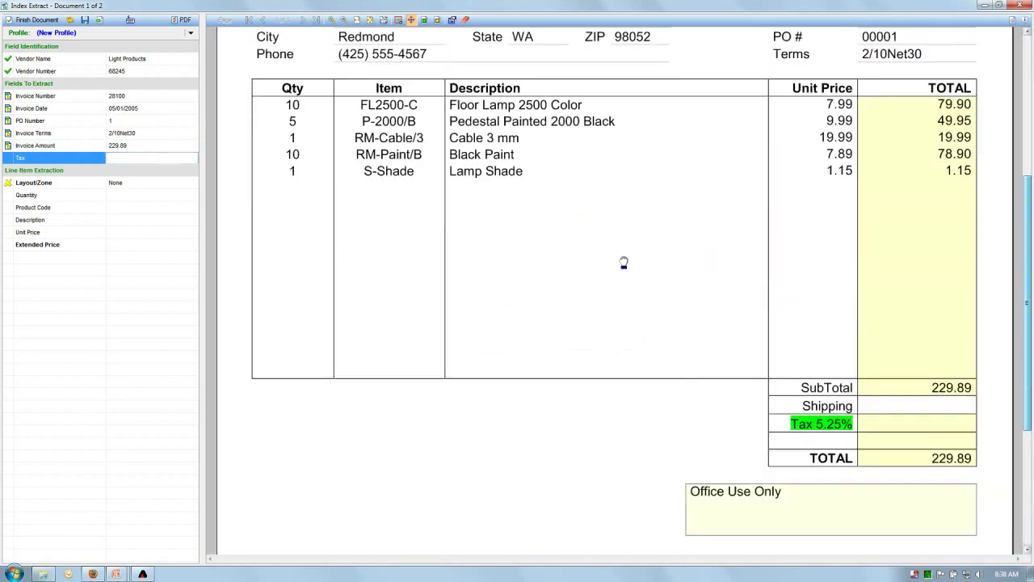
Run Auto Find Fields on the new profile with Layout/Zone selected to extract the Light Products line items.
left_click(150, 185)
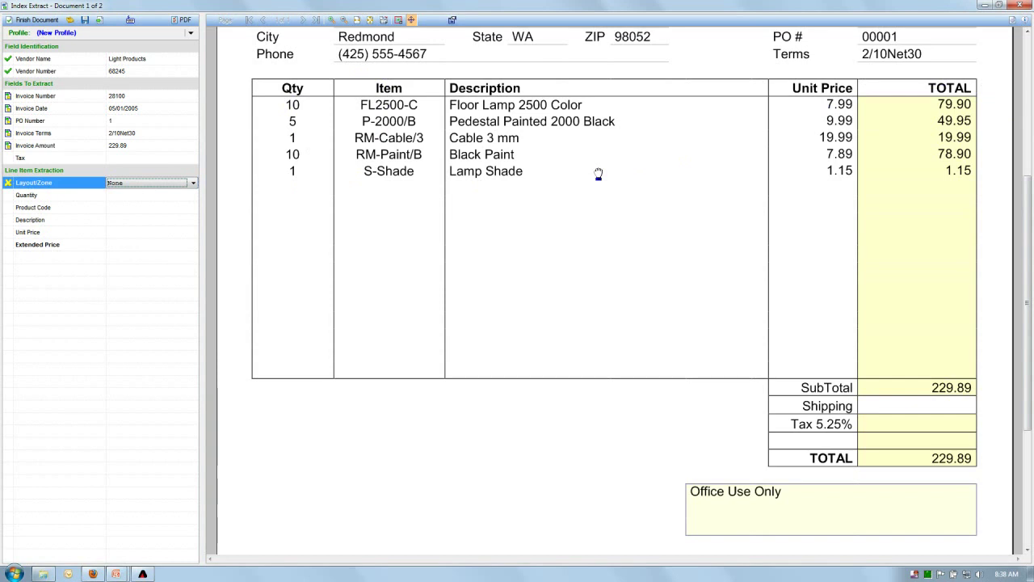
left_click(190, 33)
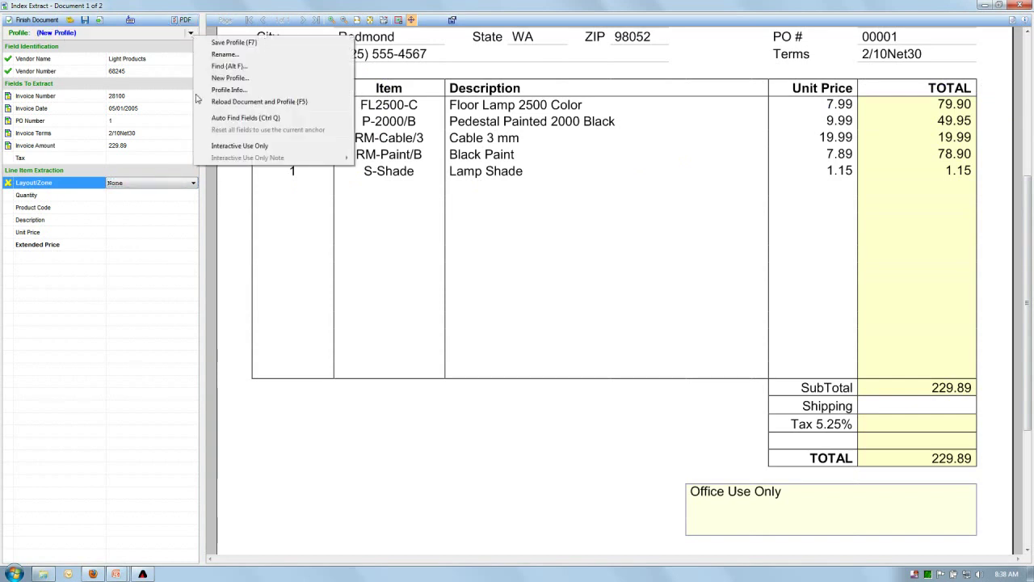
left_click(233, 119)
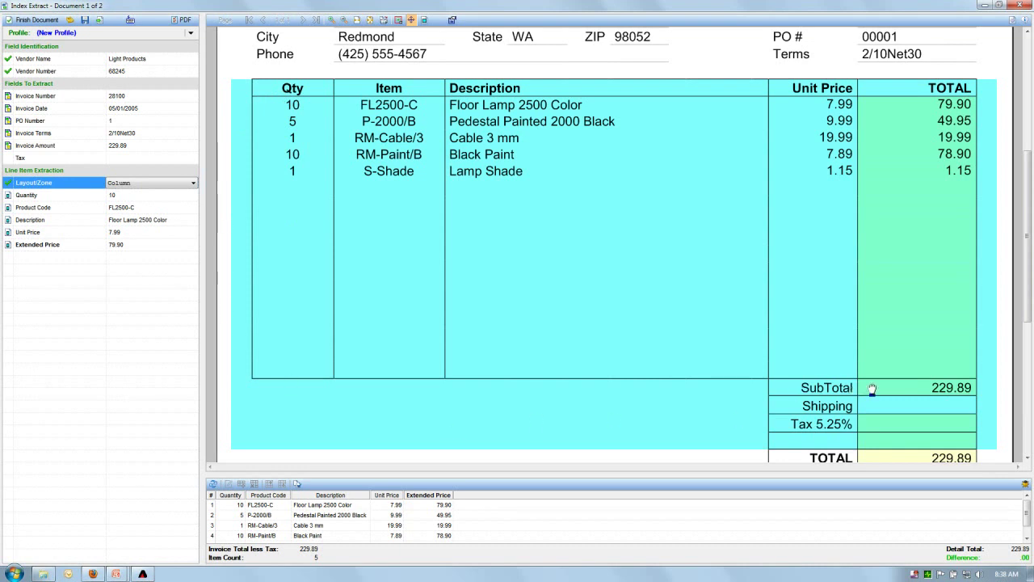
Check the Quantity and Product Code column zones on the invoice and enlarge the line item grid to show every row.
left_click(130, 197)
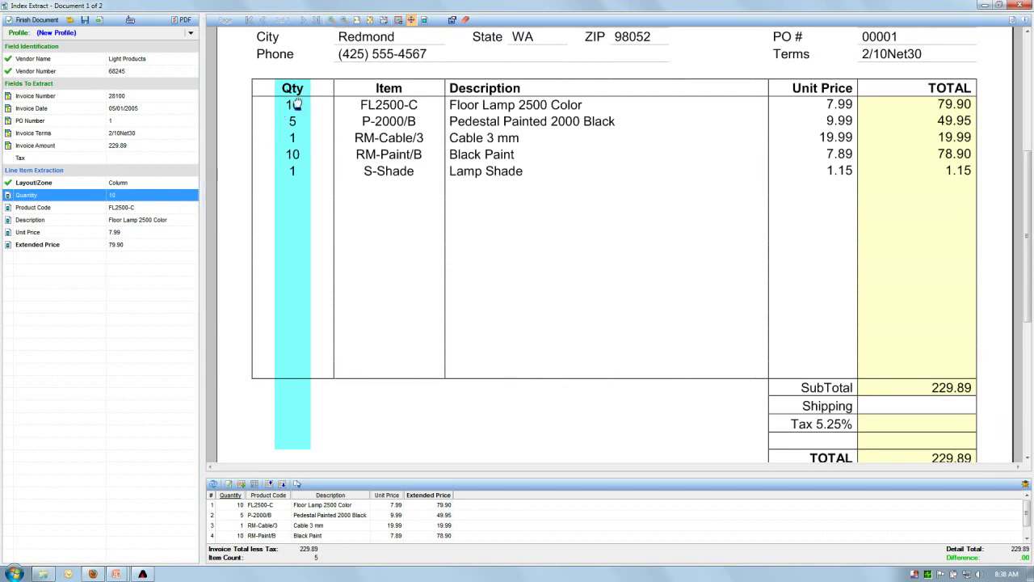
left_click(119, 209)
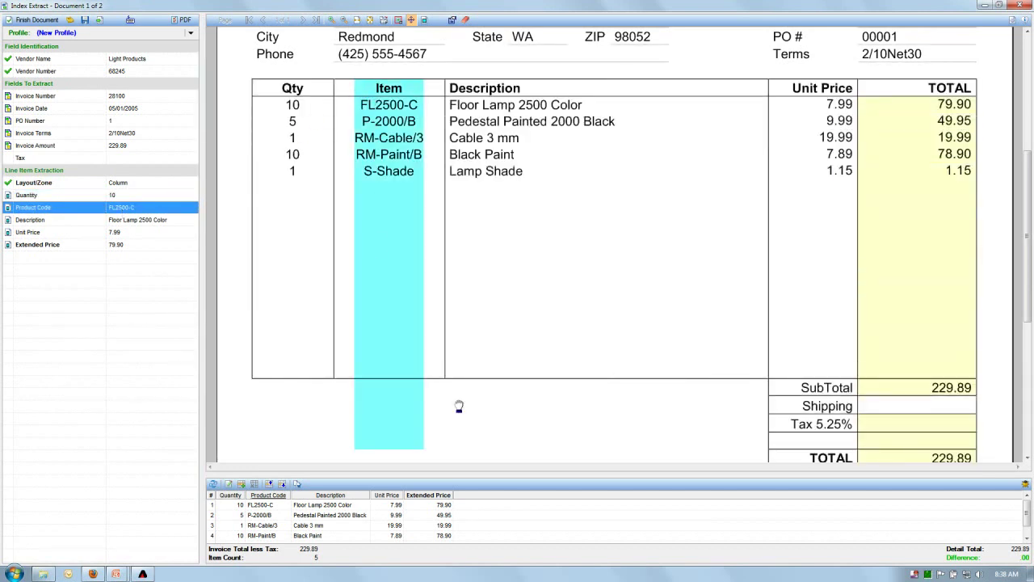
left_click_drag(582, 475, 582, 432)
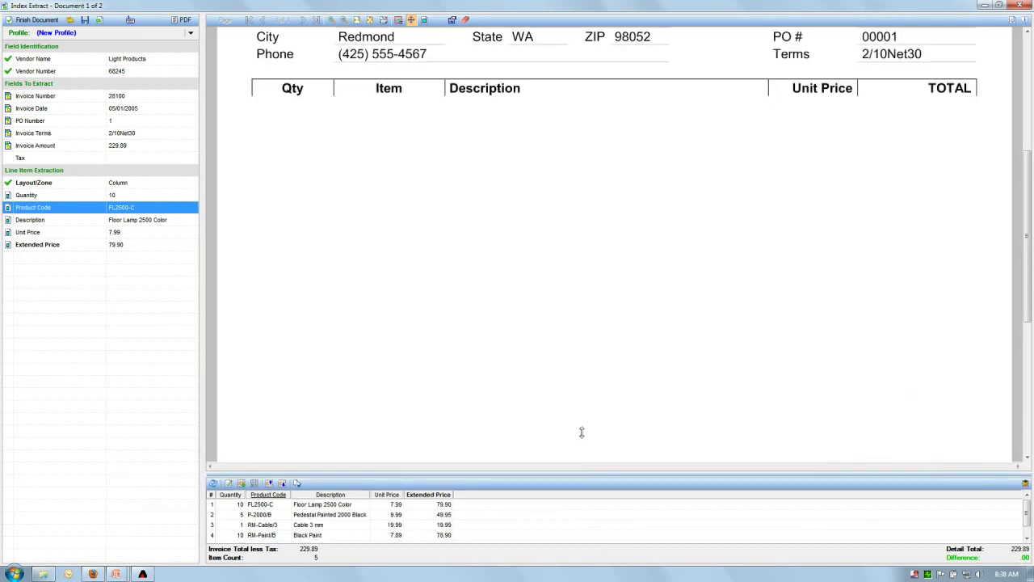
left_click_drag(585, 473, 578, 438)
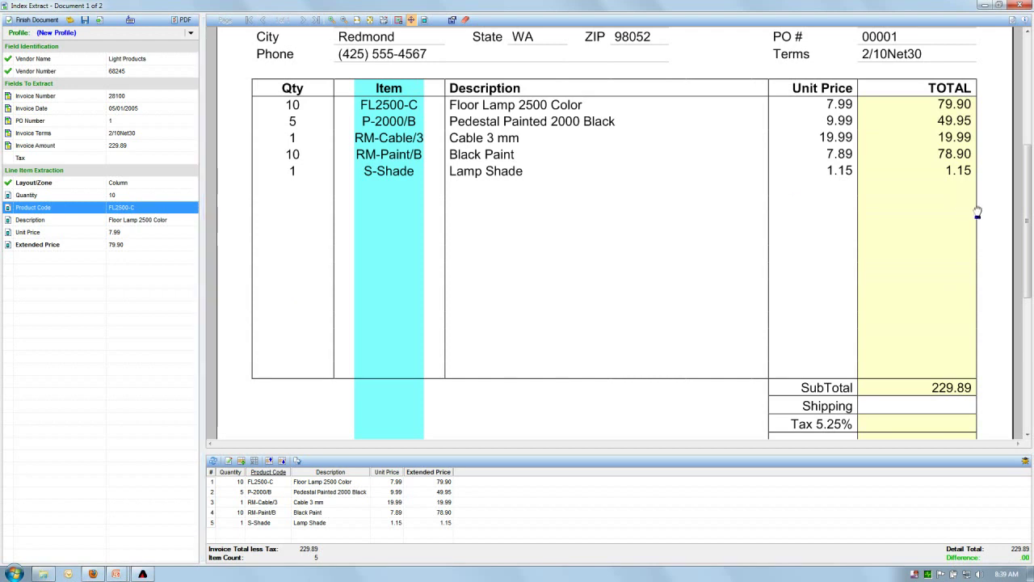
Finish the Light Products document and save its new profile under the suggested name.
left_click_drag(1028, 232, 1027, 105)
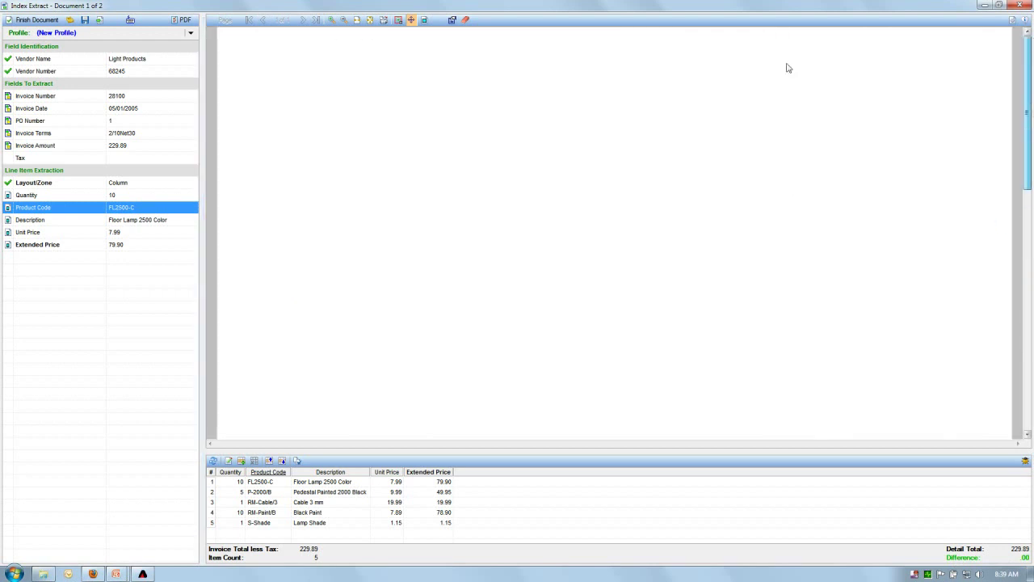
left_click(70, 20)
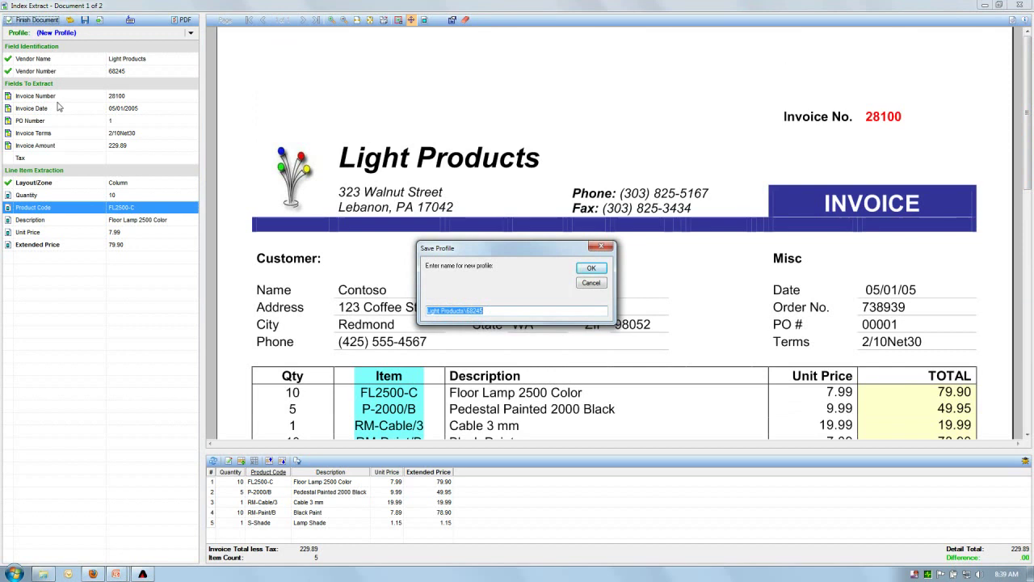
left_click(589, 269)
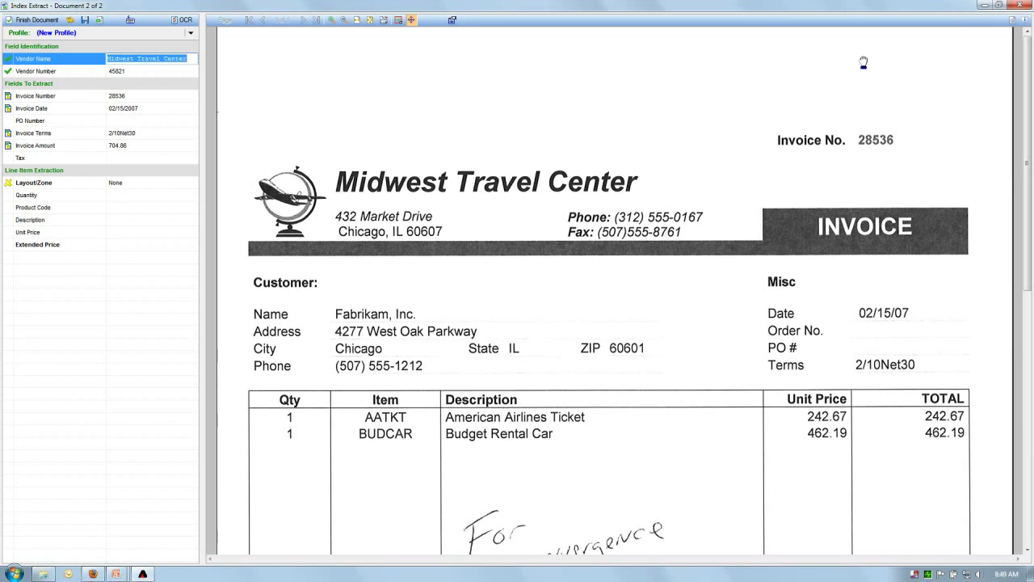
Show the recognized text of the Midwest Travel Center page and examine its invoice number, date and line item amounts in an enlarged window.
left_click(1013, 22)
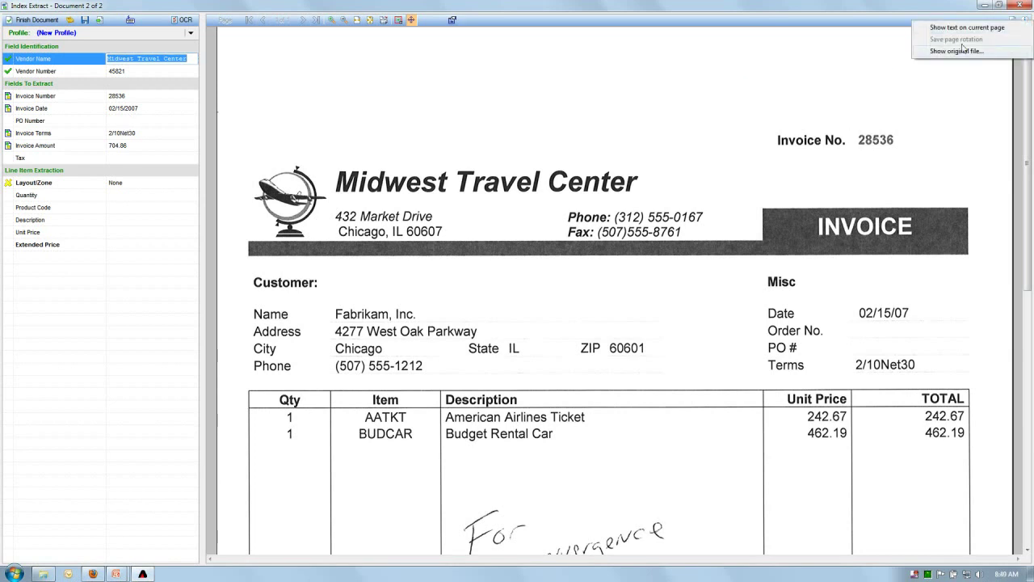
left_click(970, 34)
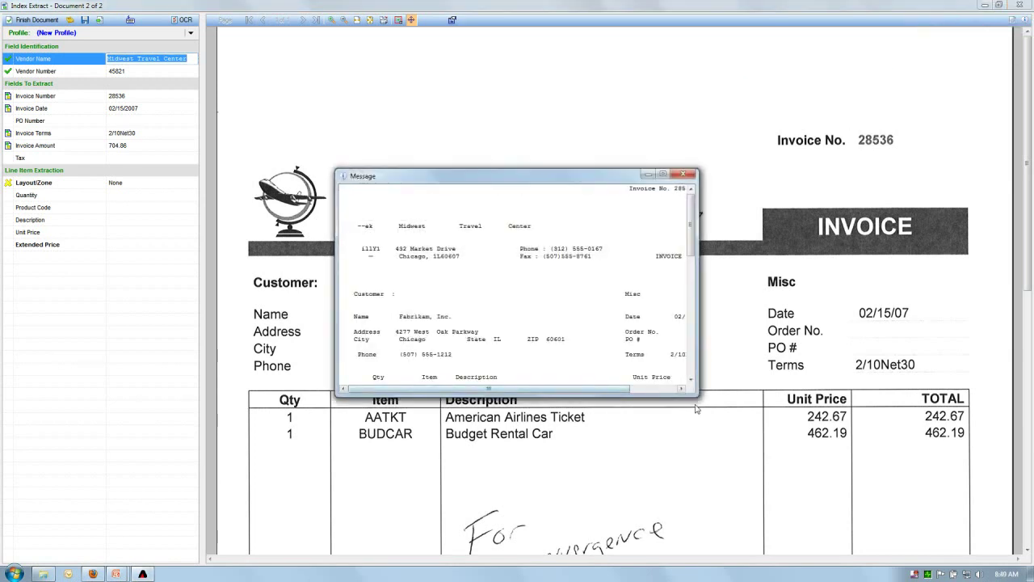
left_click_drag(699, 396, 879, 498)
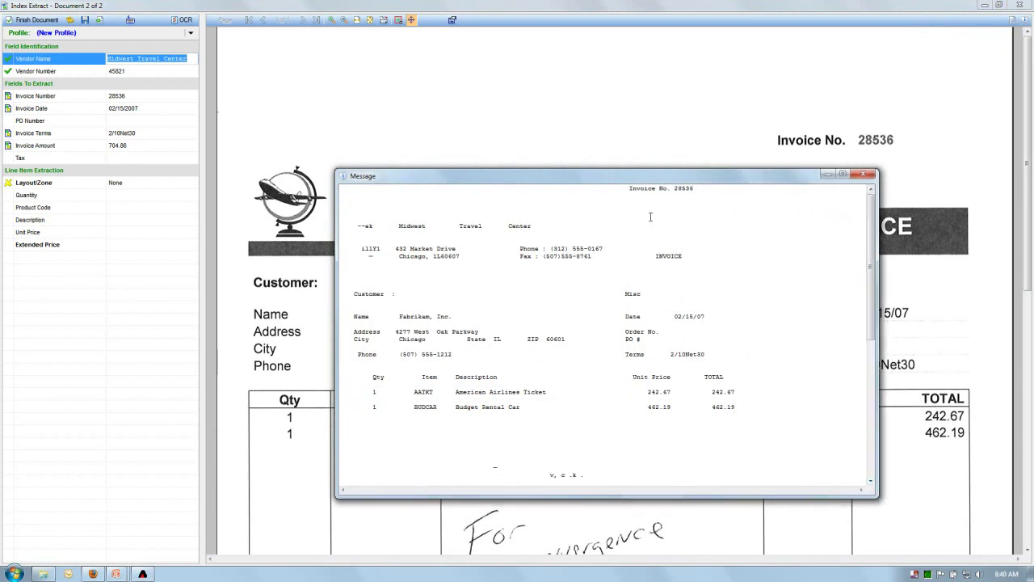
left_click_drag(628, 189, 694, 188)
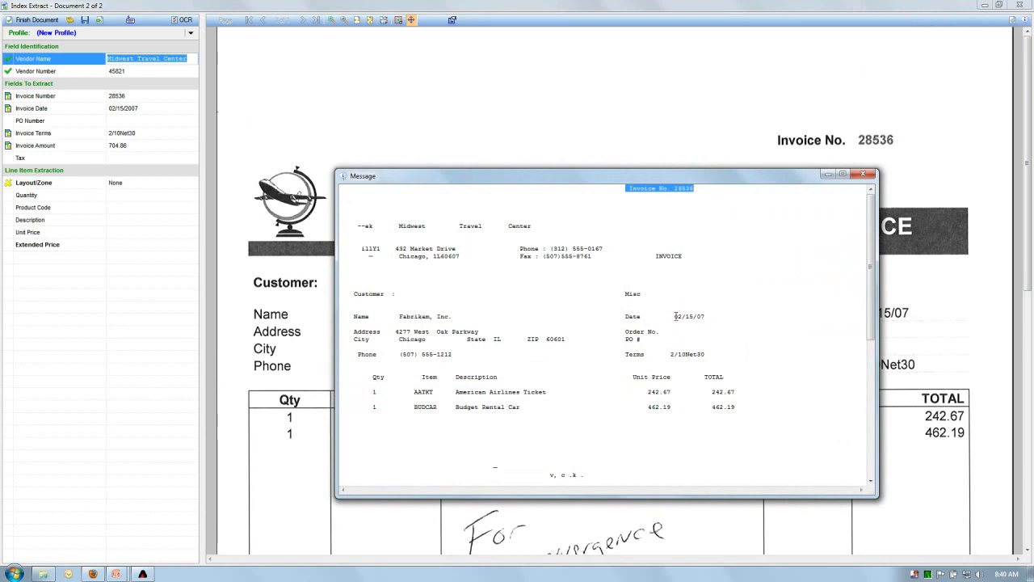
left_click_drag(676, 316, 741, 316)
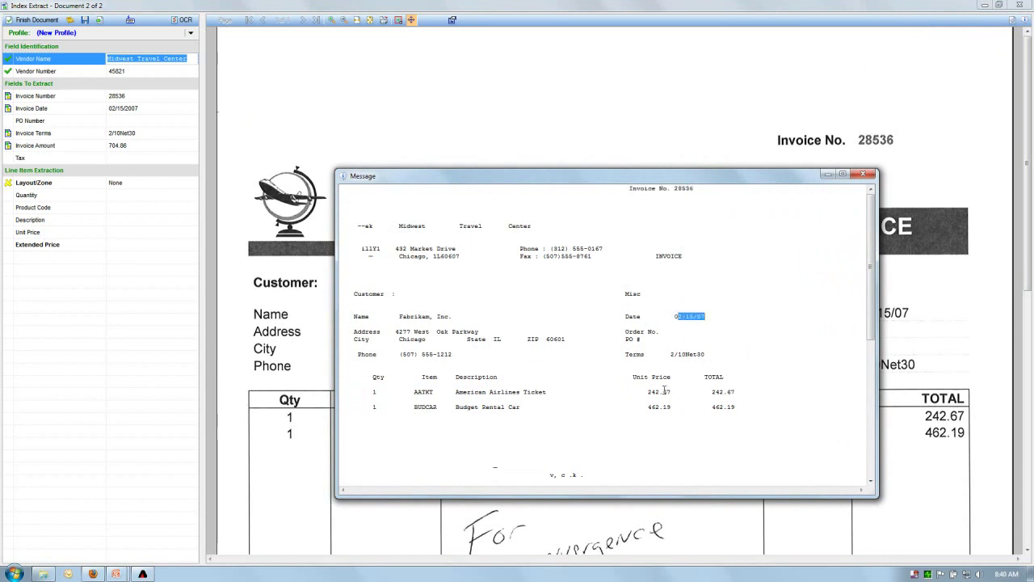
left_click_drag(664, 391, 669, 414)
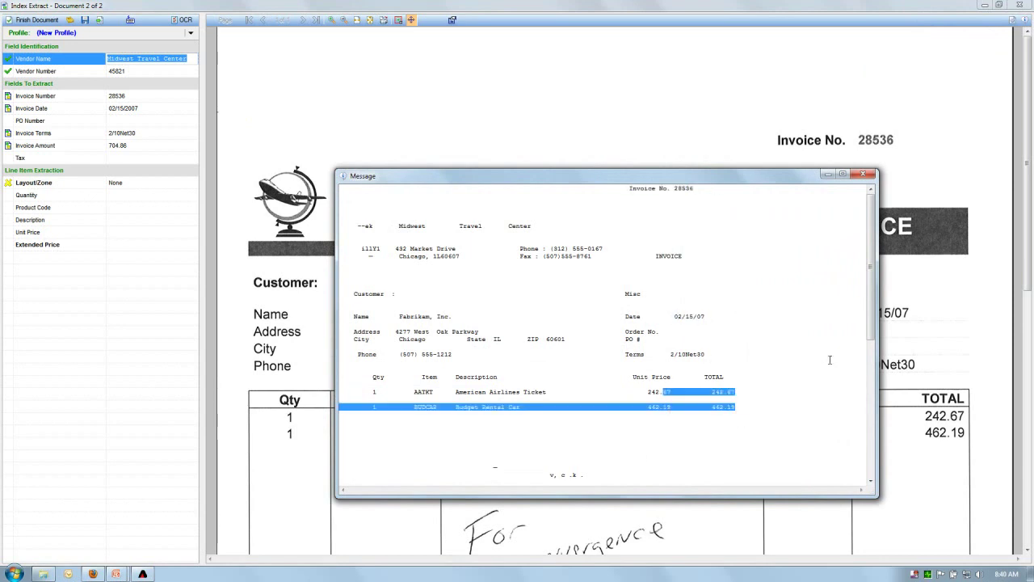
left_click(863, 173)
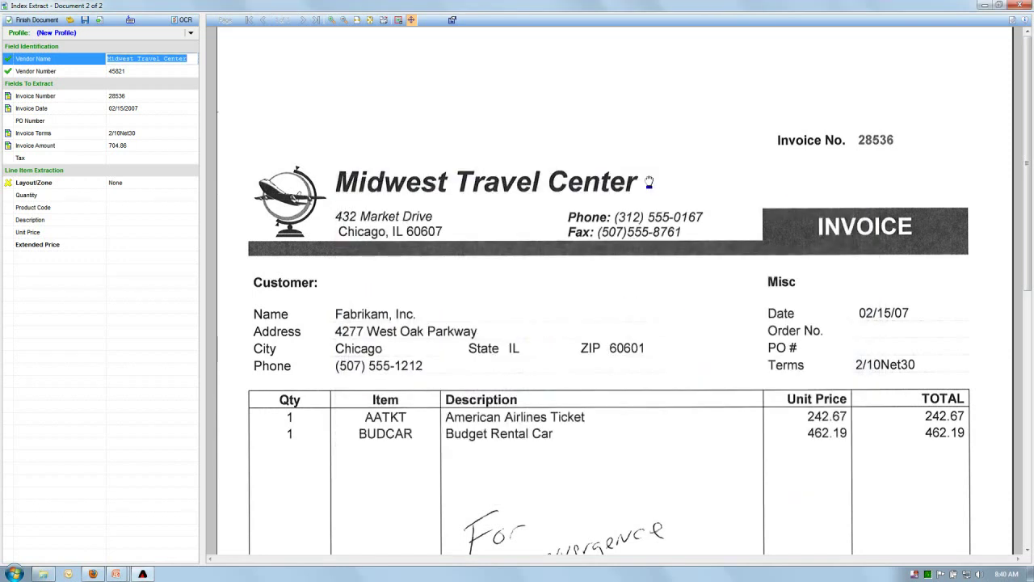
Check where the invoice number, invoice date and PO number were recognized on the Midwest Travel Center invoice.
left_click(118, 99)
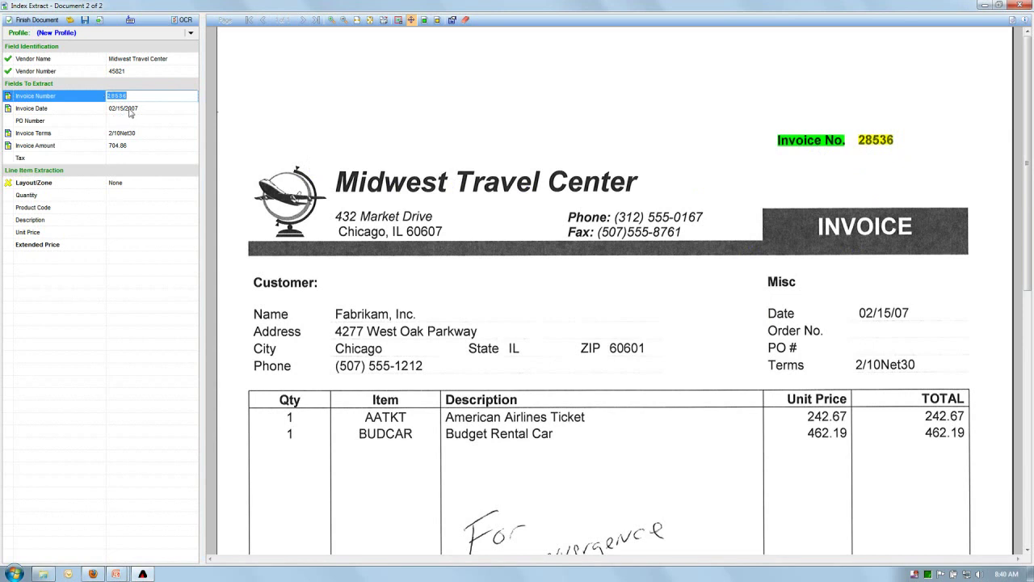
key("Tab")
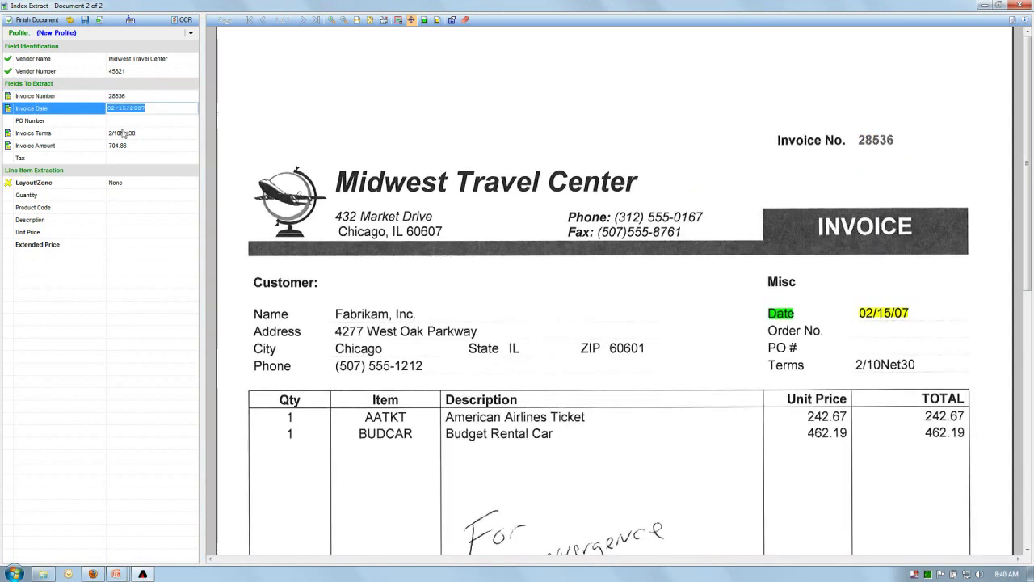
key("Tab")
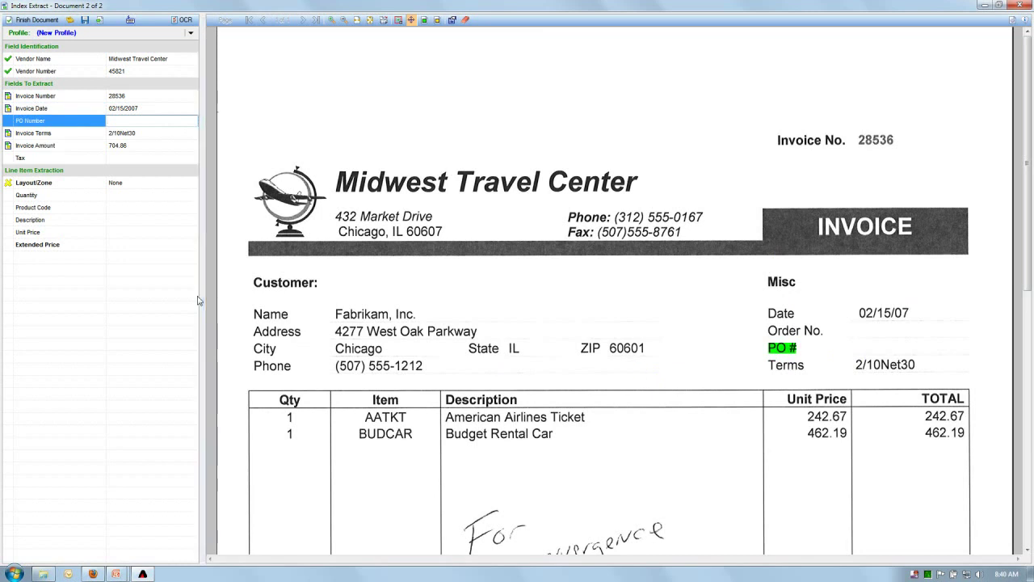
Run Auto Find Fields with Layout/Zone selected to extract the Midwest Travel Center line items.
left_click(134, 186)
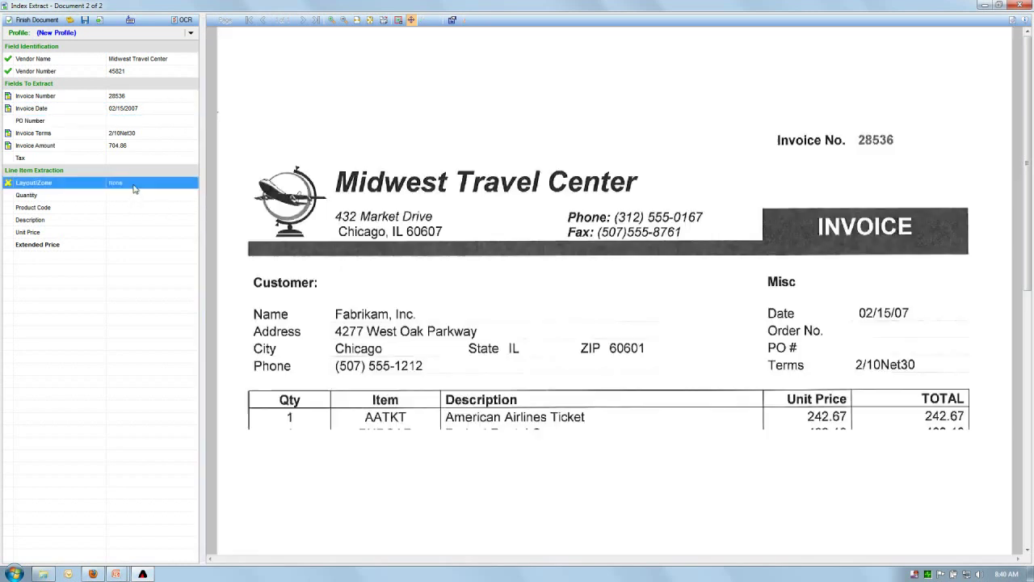
left_click(193, 37)
left_click(245, 121)
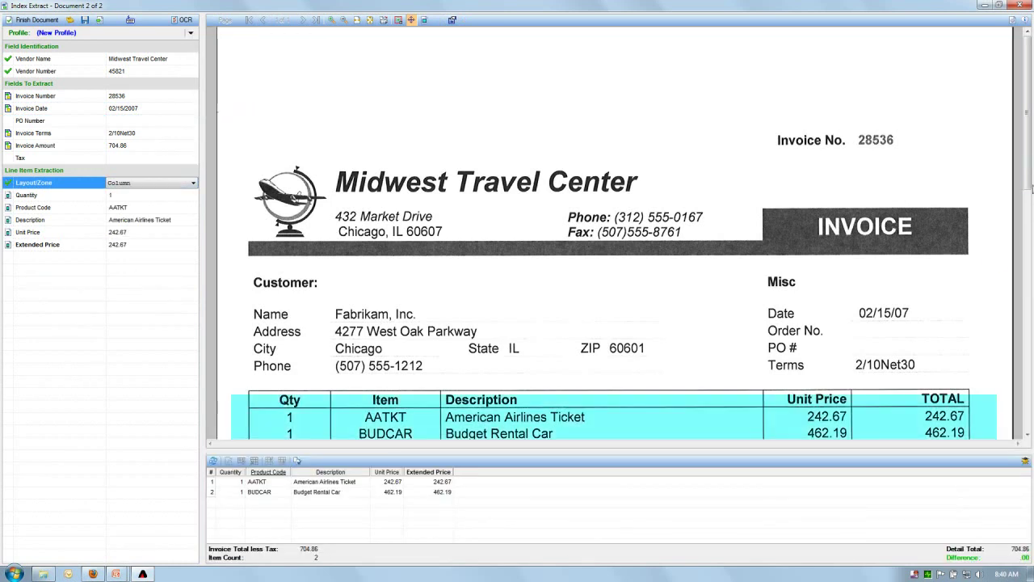
Review the line item zone, finish the Midwest Travel Center document and save its new profile under the suggested name.
left_click_drag(1032, 188, 1033, 262)
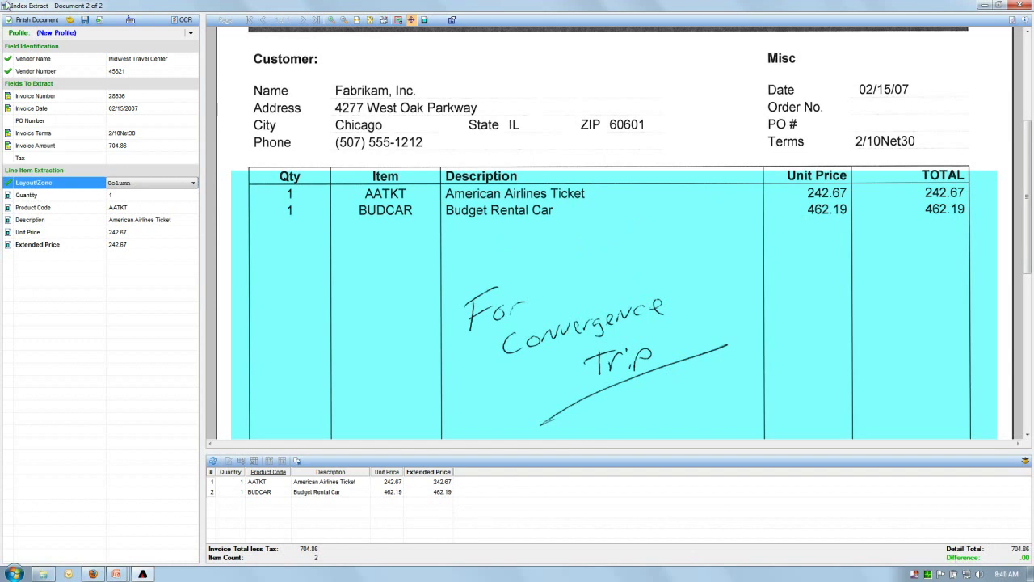
left_click(33, 19)
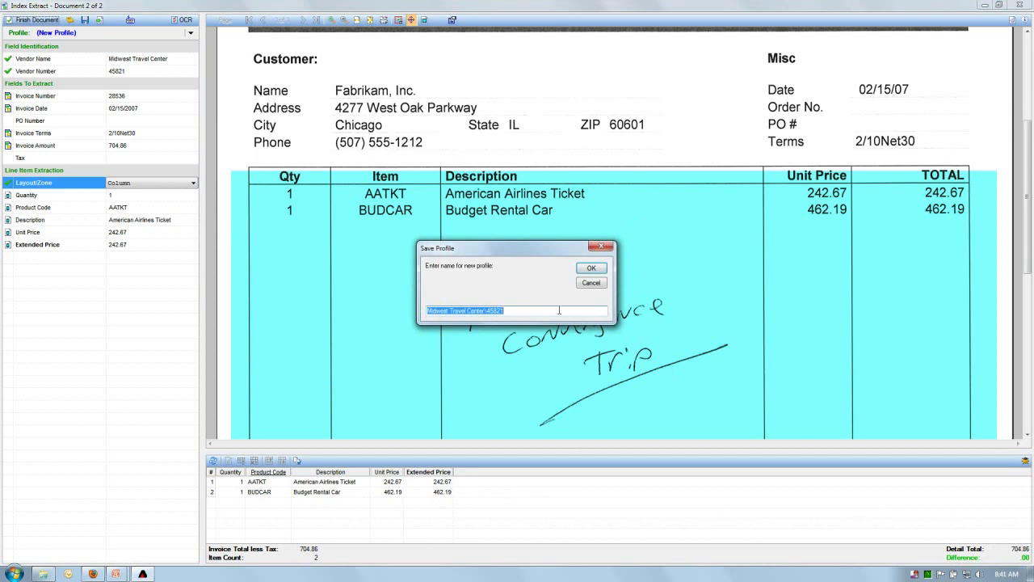
left_click(601, 271)
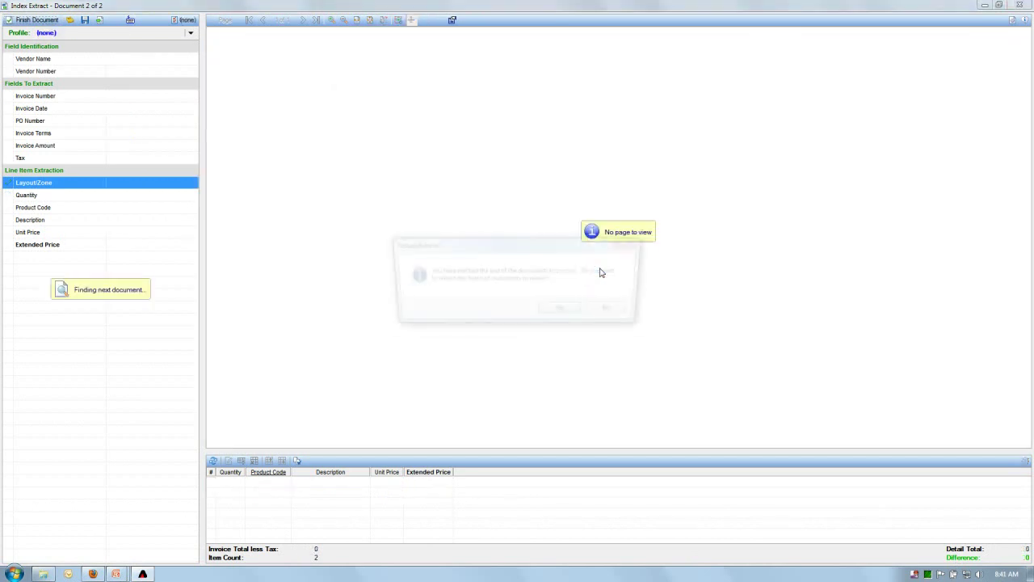
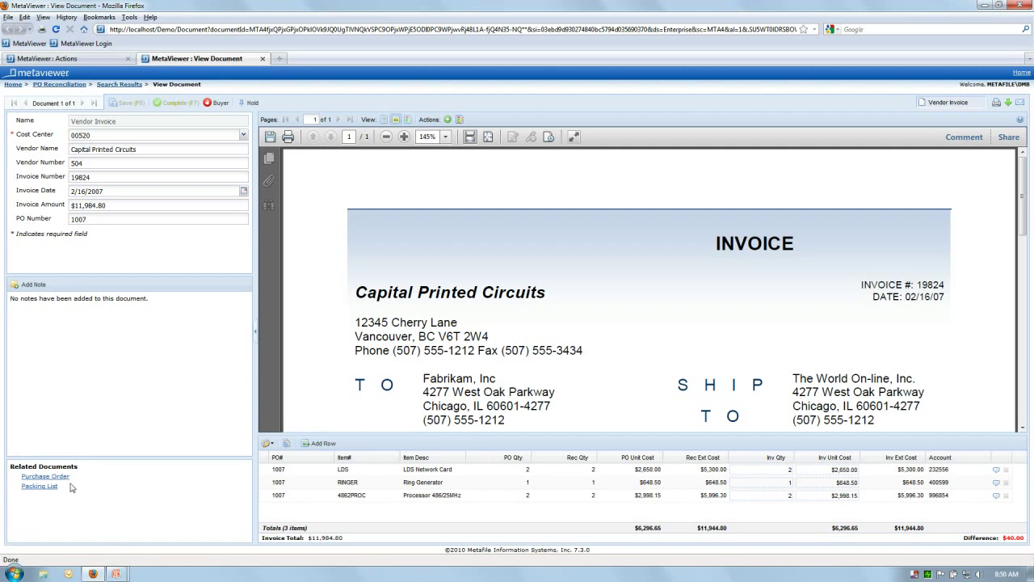
Open the purchase order related to the Capital Printed Circuits invoice, read its ordered items and close it again.
left_click(63, 480)
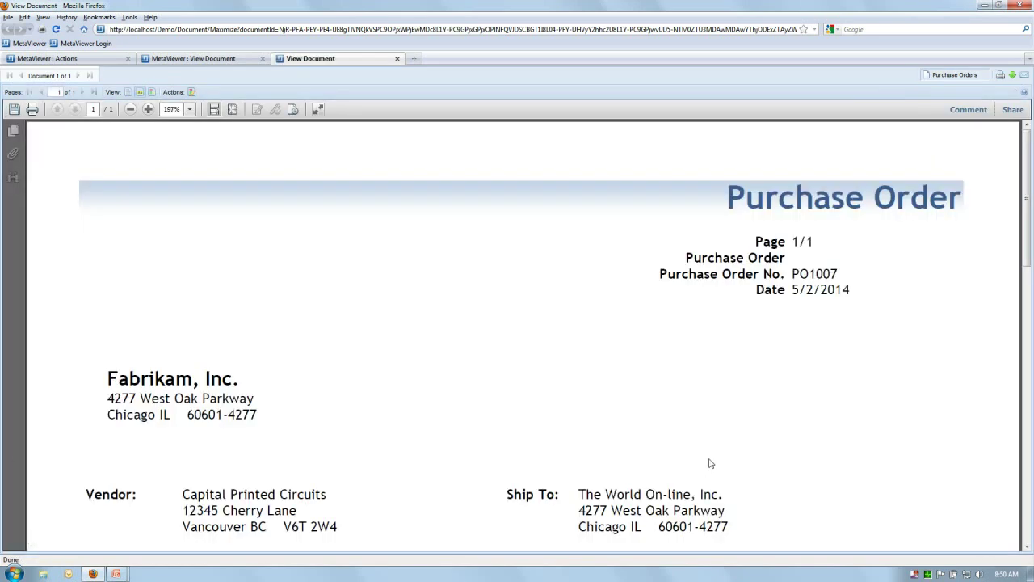
scroll(714, 459, "down", 2)
scroll(714, 459, "down", 7)
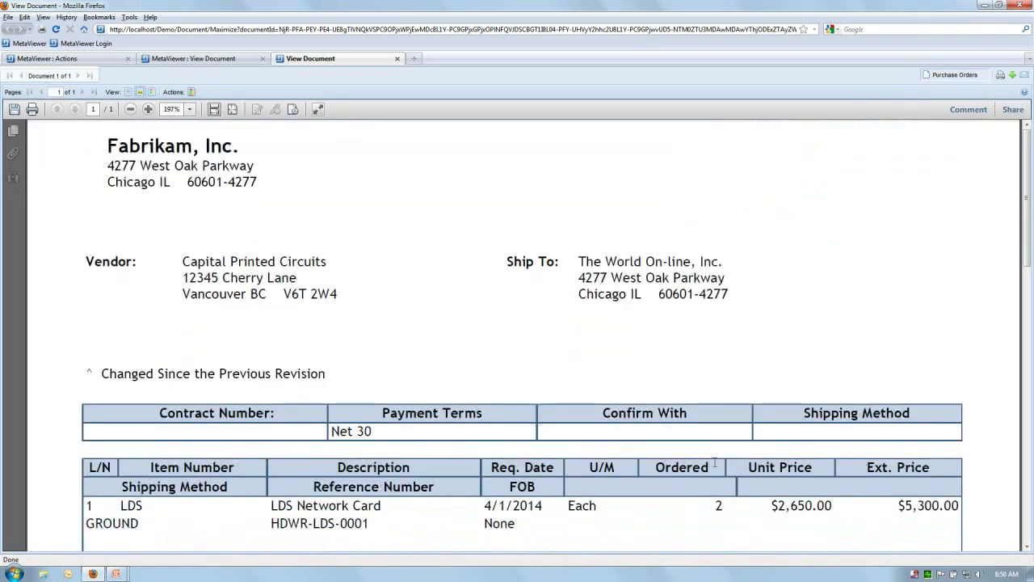
scroll(714, 467, "up", 3)
left_click(396, 59)
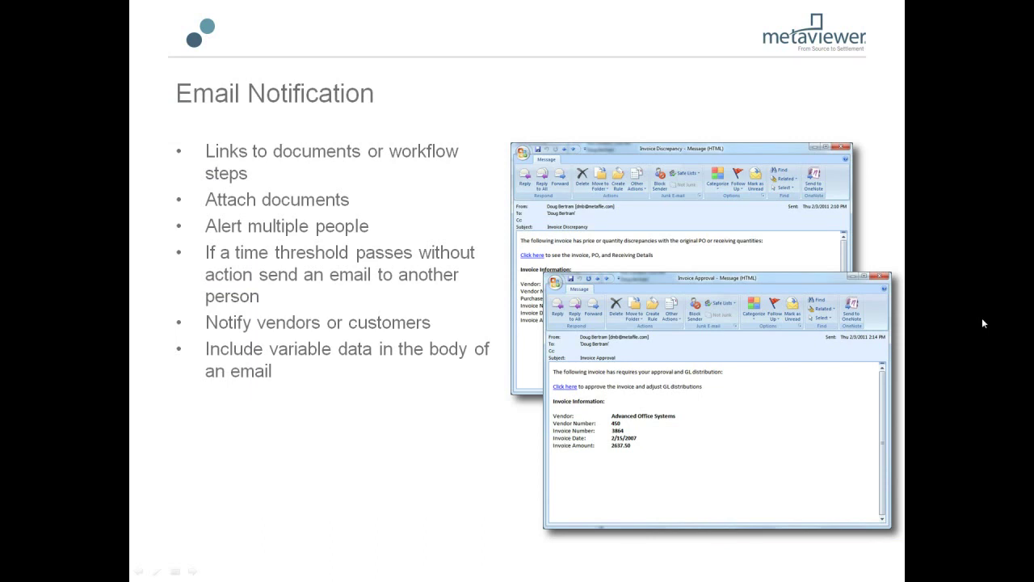
Switch to MetaViewer in Firefox and open the Advanced Office Systems invoice from the AP - Code and Assign Invoices queue.
key("alt+Tab")
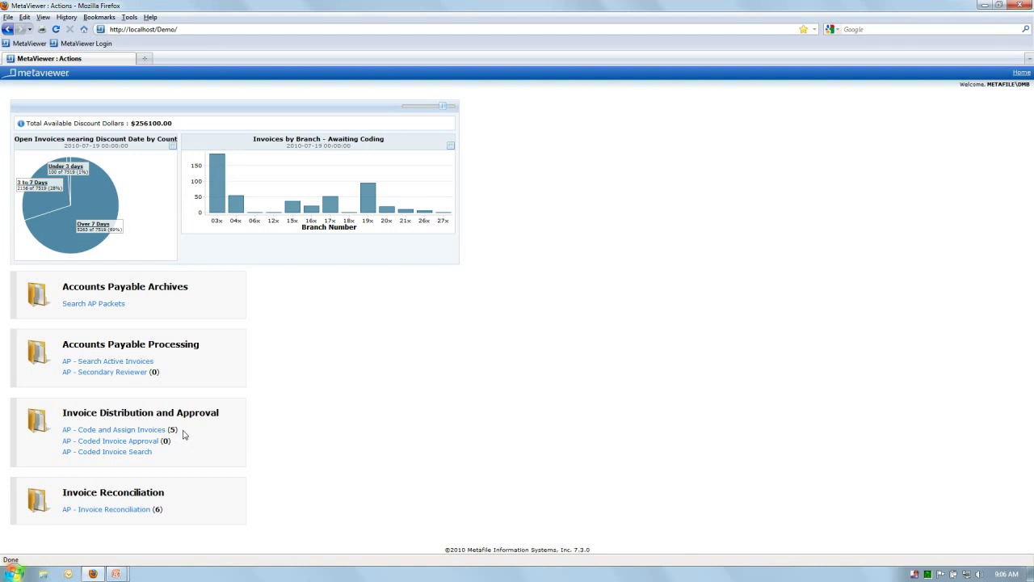
left_click(134, 430)
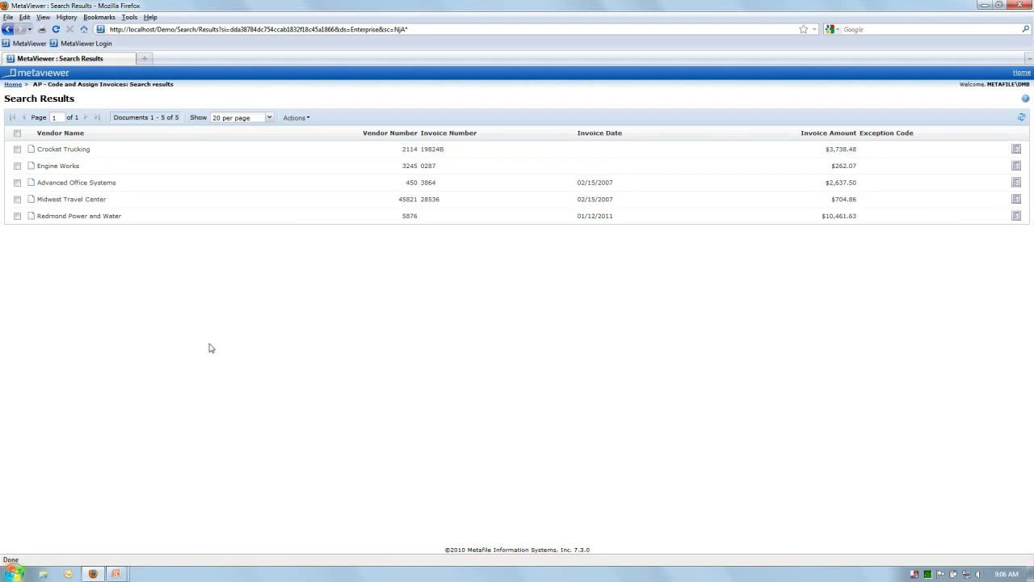
left_click(77, 182)
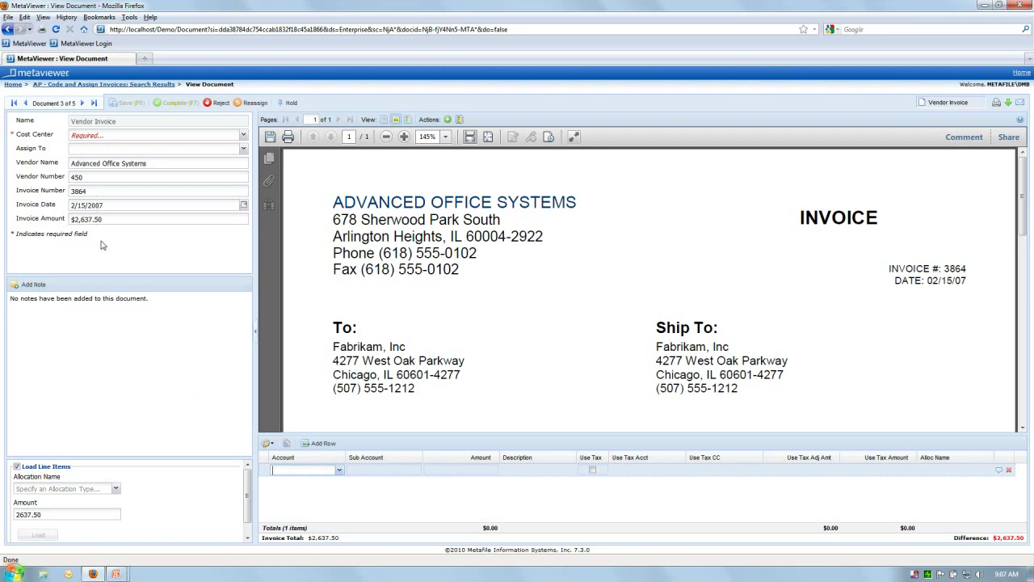
Browse the full Assign To list of the invoice with the Cost Center left blank.
left_click(101, 137)
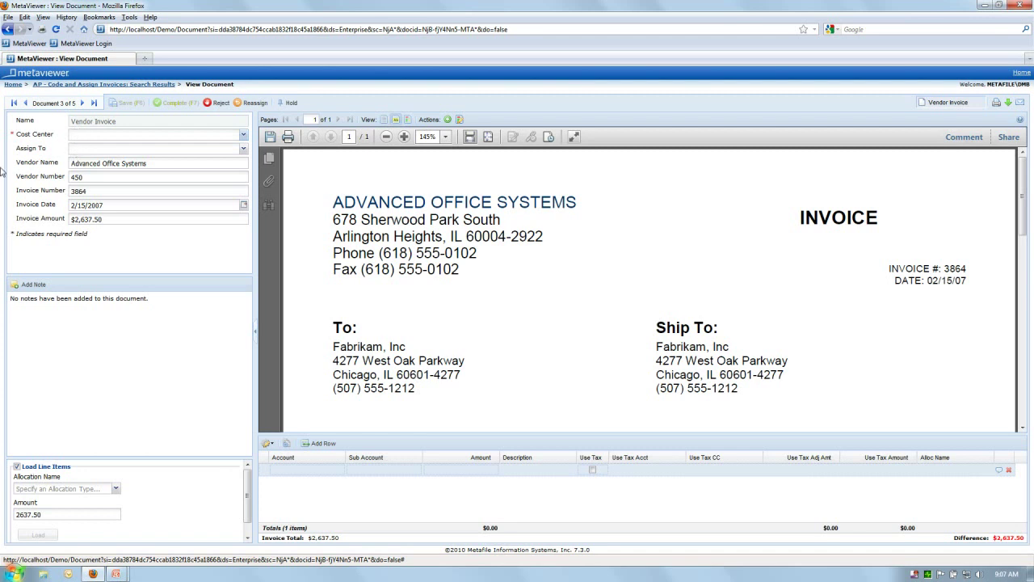
left_click(244, 149)
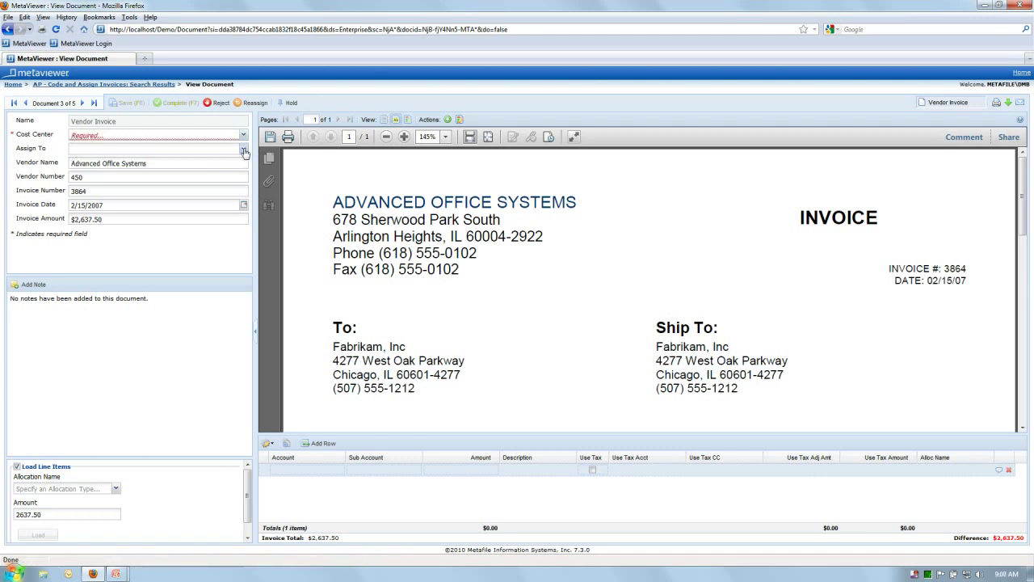
mouse_move(243, 186)
left_mouse_down()
mouse_move(252, 360)
mouse_move(252, 168)
left_mouse_up()
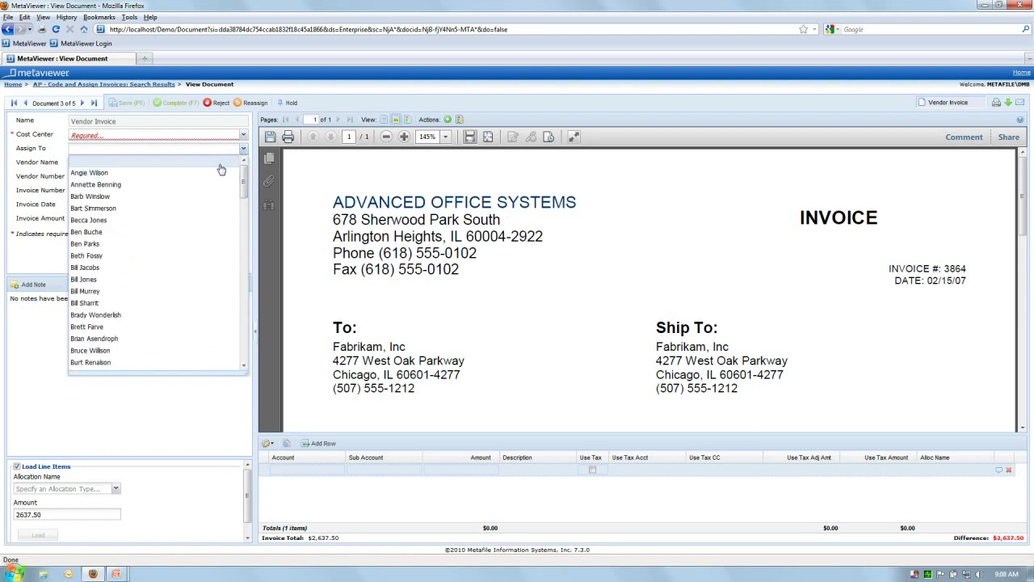
Set the invoice's Cost Center to 00030 and assign it to the last person listed for that cost center.
left_click(181, 135)
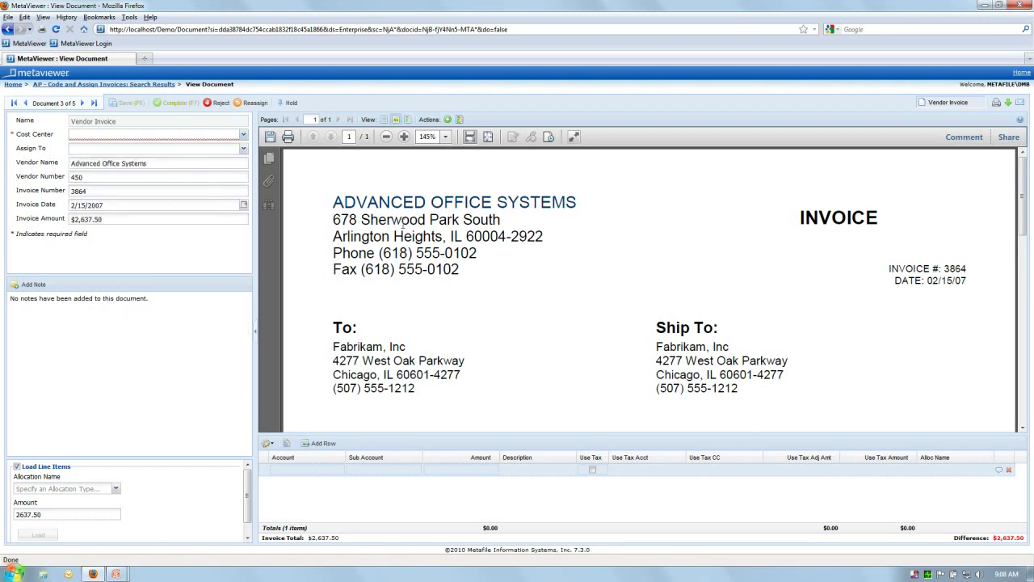
type("000")
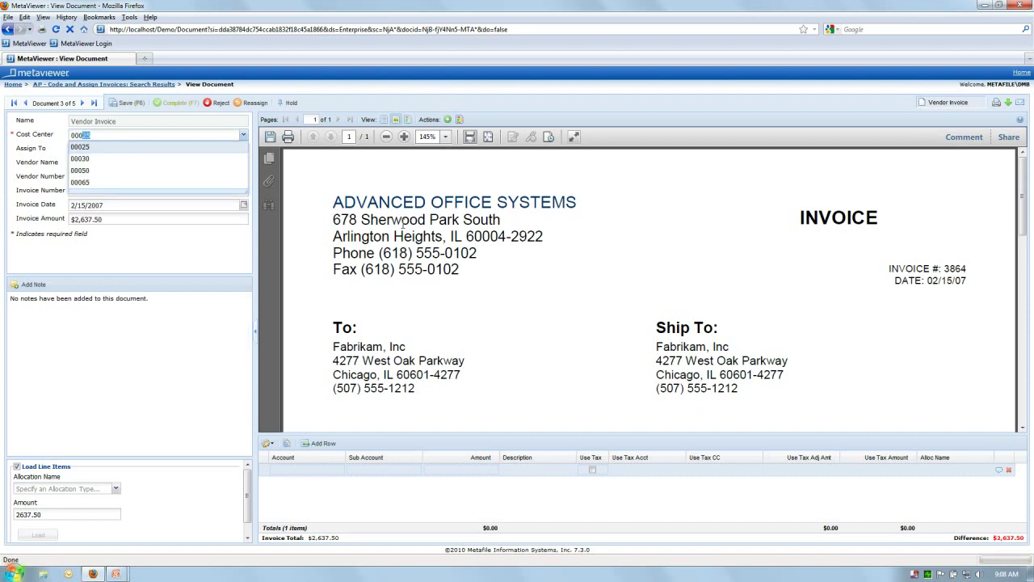
type("30")
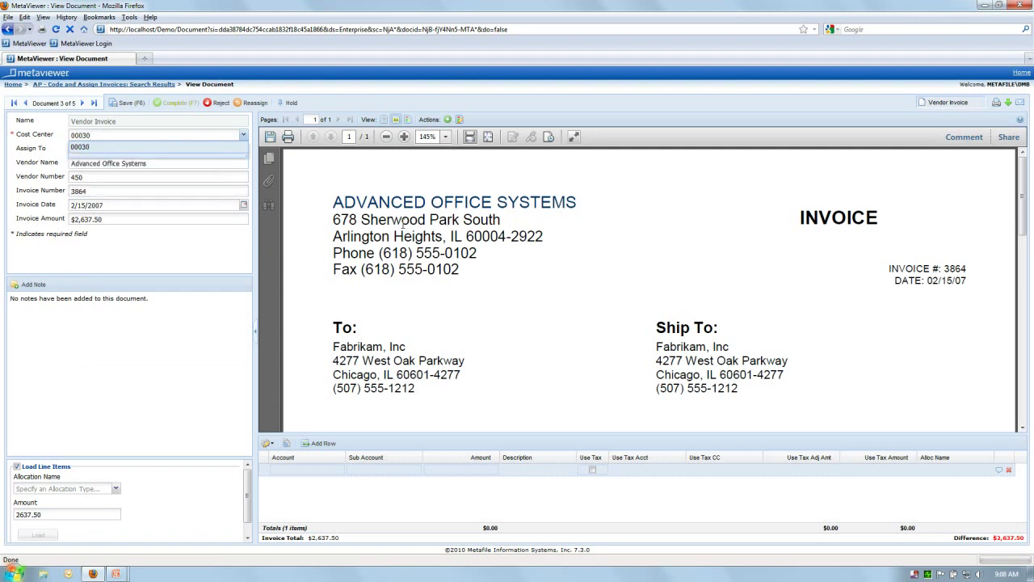
key("Tab")
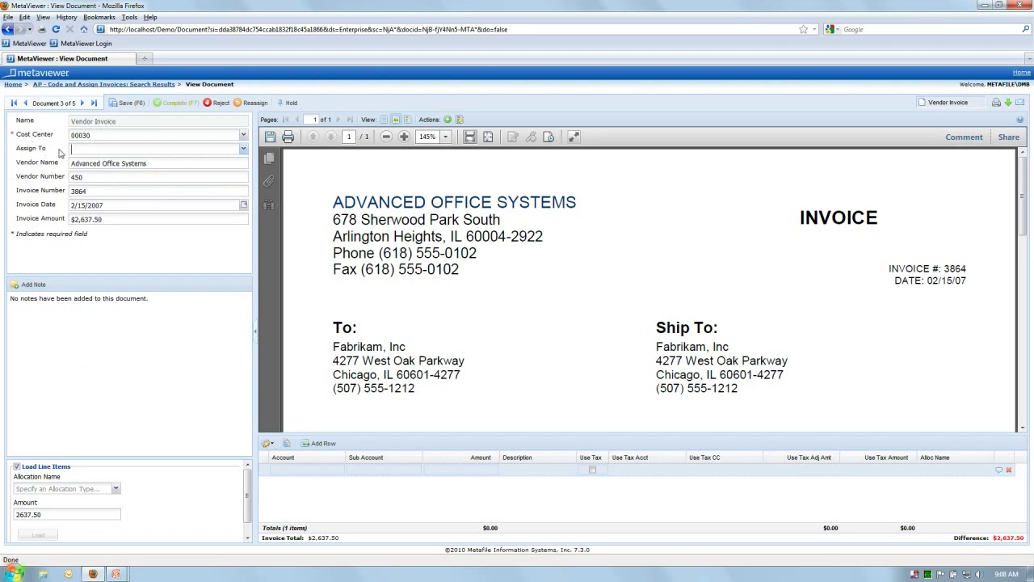
left_click(243, 150)
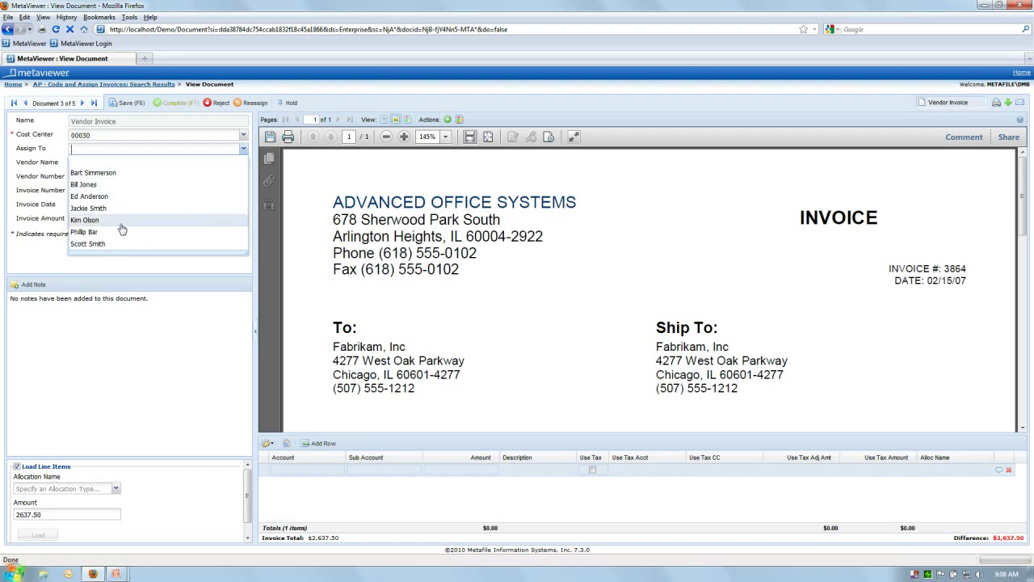
left_click(94, 244)
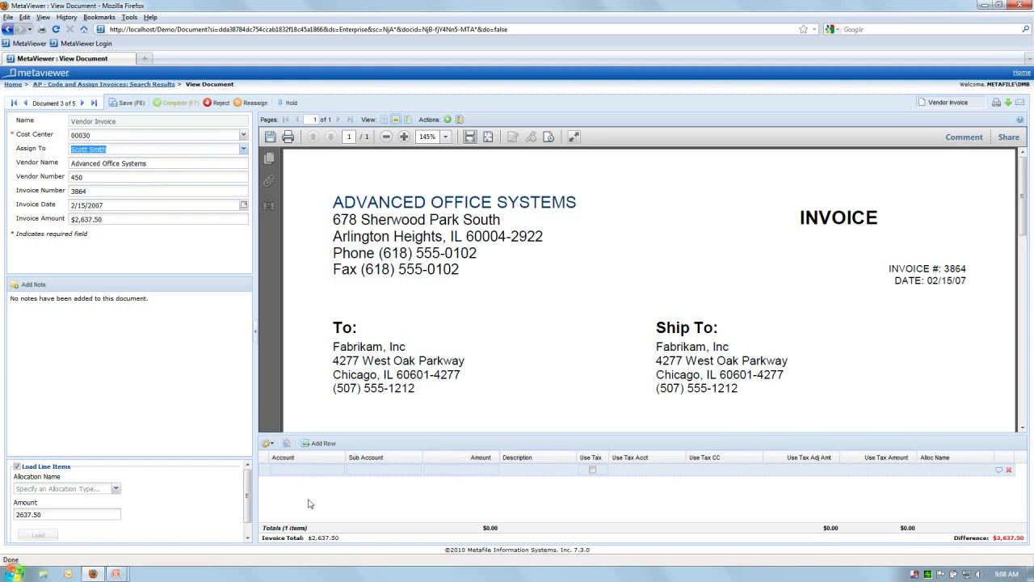
Code the empty line item to ledger account 1011000, sub account 23000 Petty Cash - Boston, amount 2637.50, with use tax.
left_click(305, 471)
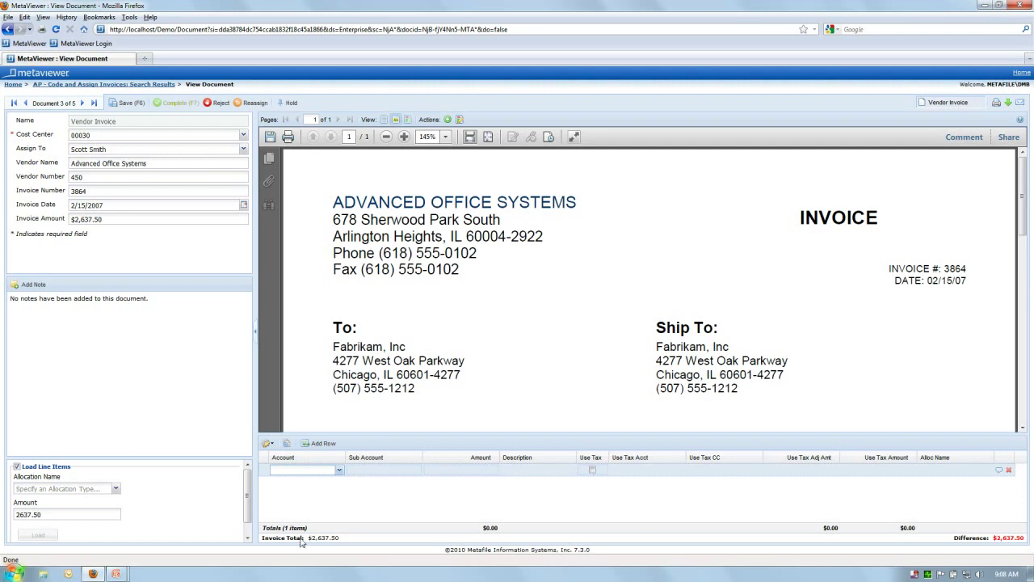
left_click(339, 471)
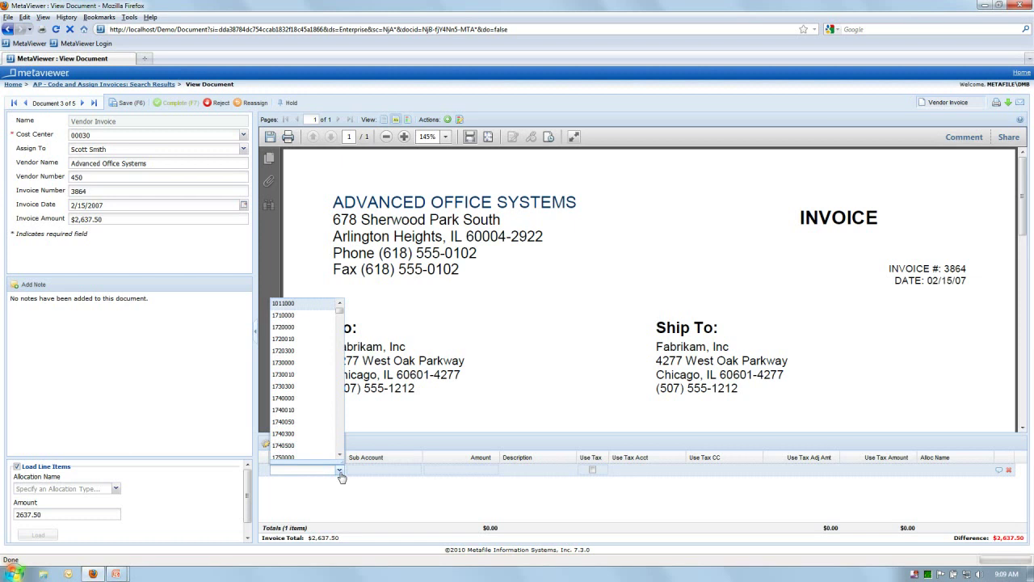
left_click(291, 305)
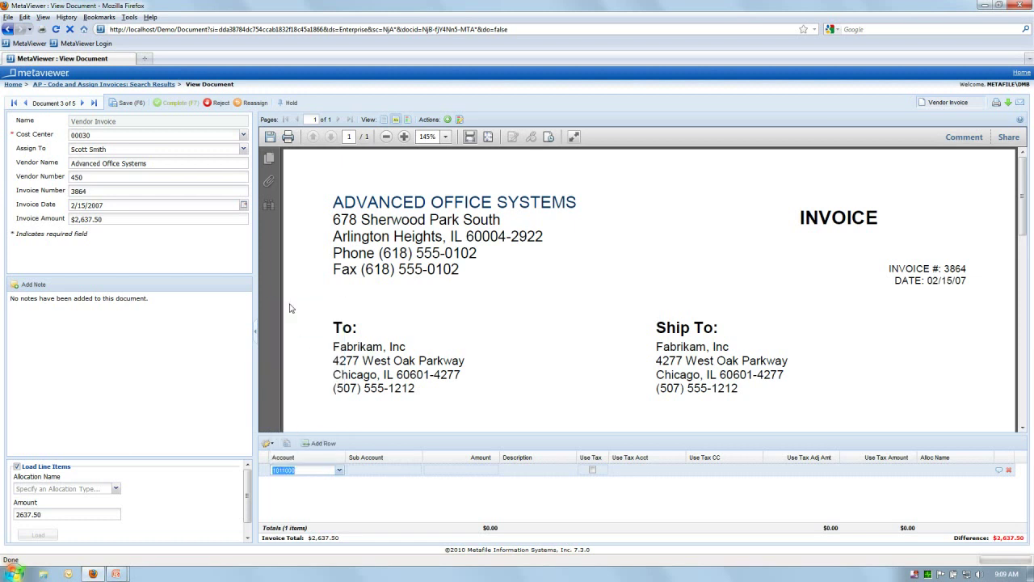
key("Tab")
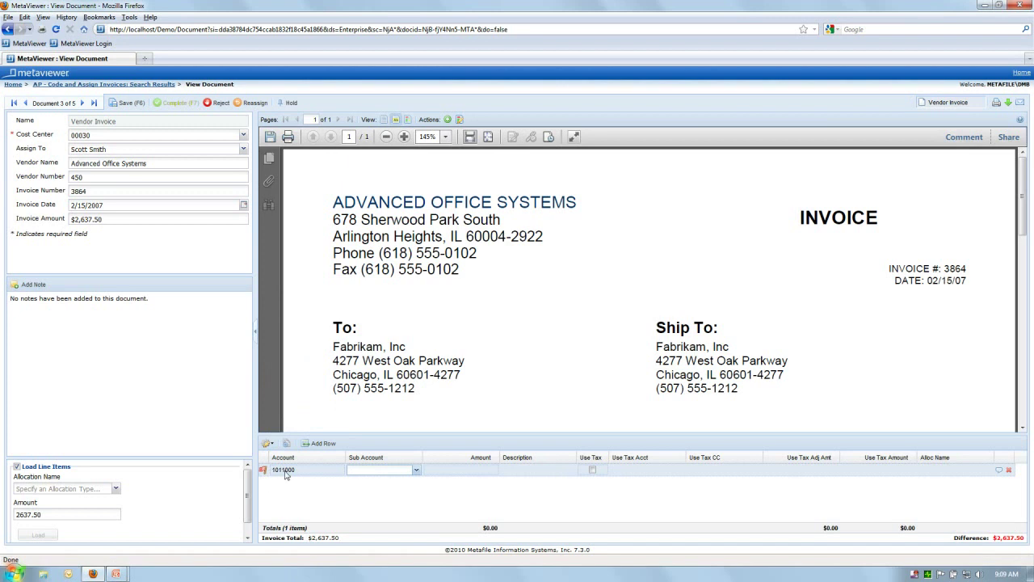
left_click(417, 471)
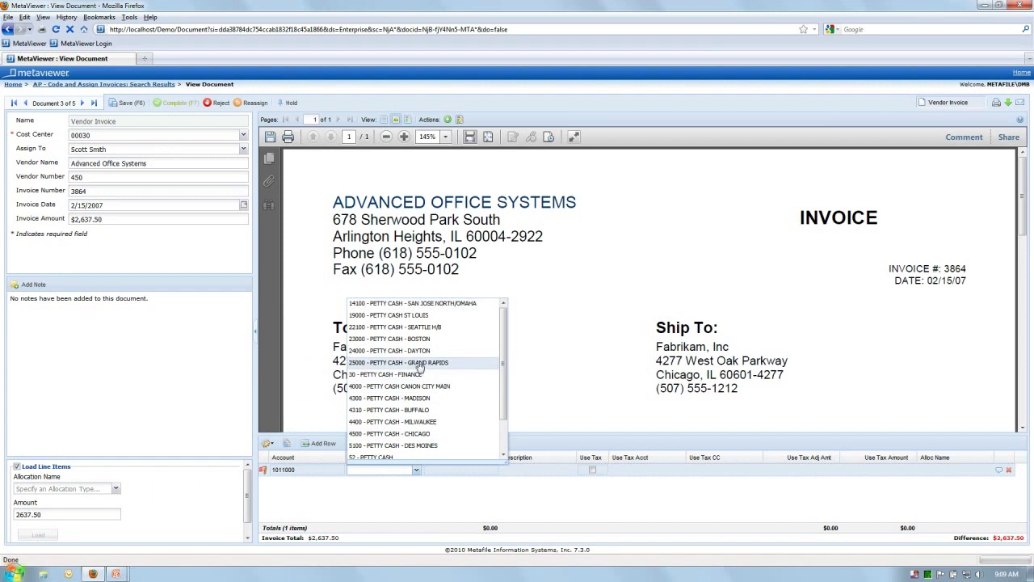
left_click(412, 339)
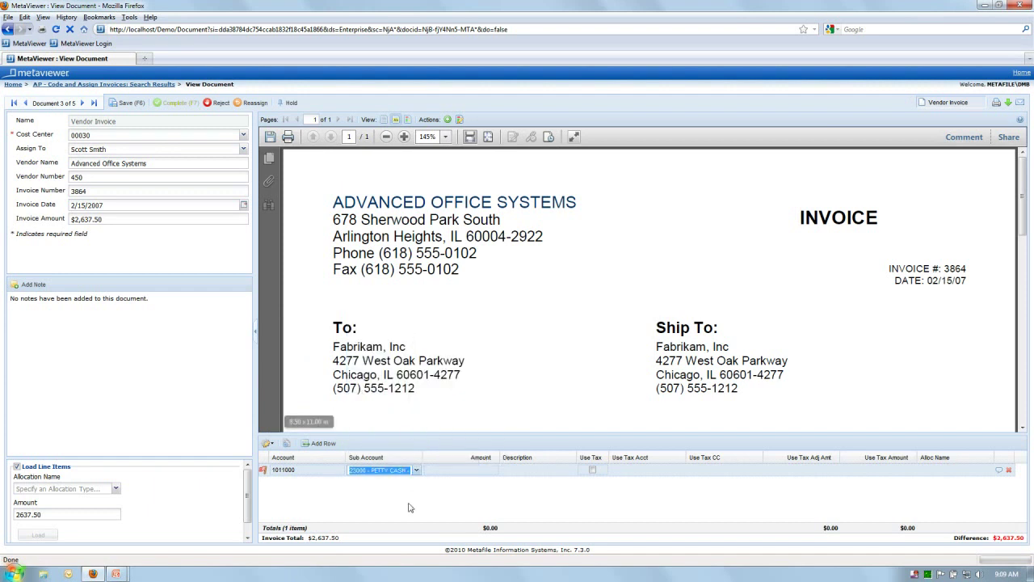
key("Tab")
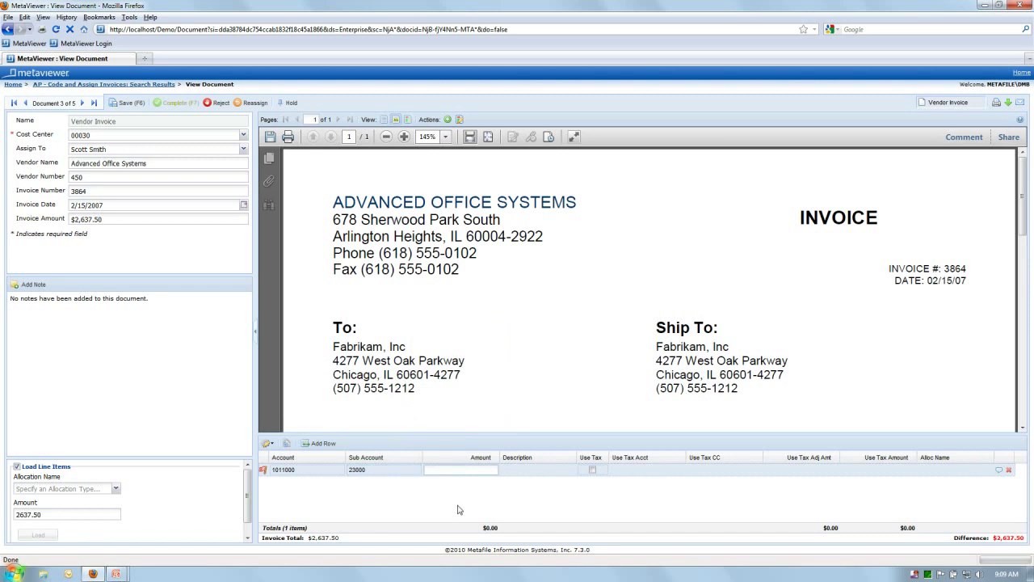
type("2")
type("637.50")
key("Return")
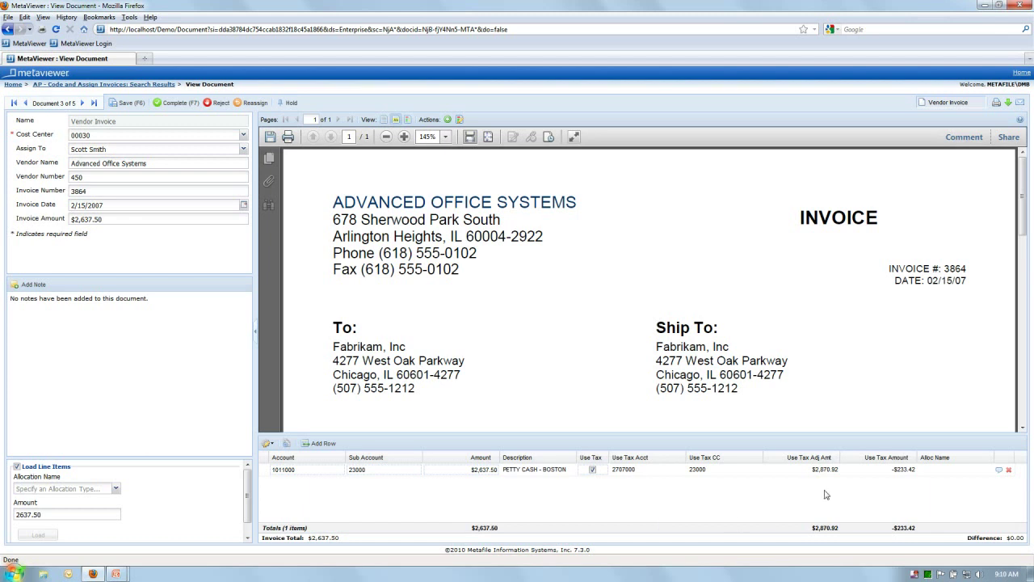
Delete the Petty Cash - Boston line item row and confirm its removal.
left_click(1008, 469)
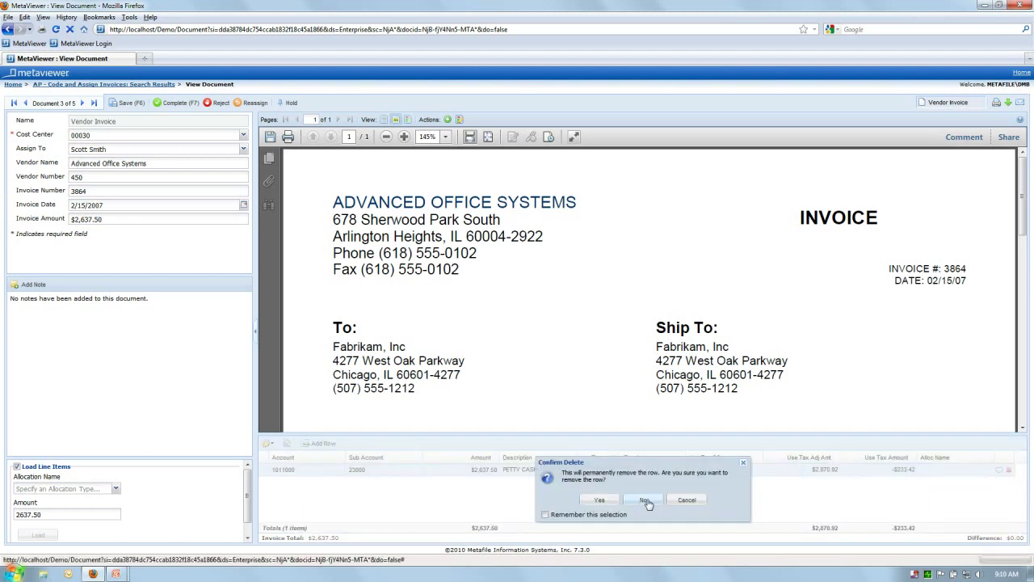
left_click(604, 505)
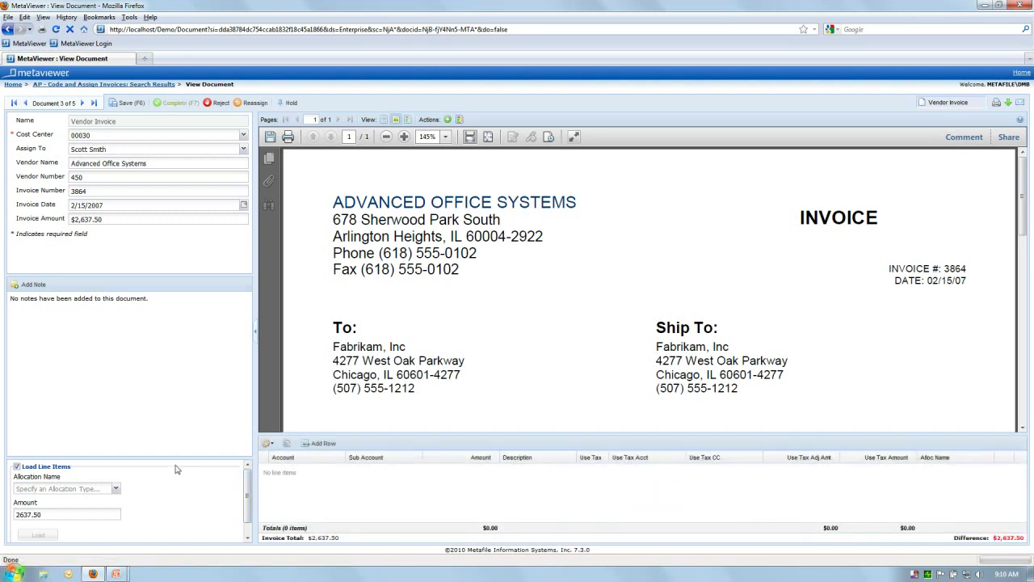
Enlarge the Load Line Items area and load the Business Reply Mail Rochester allocation for the 2637.50 invoice amount.
left_click_drag(178, 456, 178, 425)
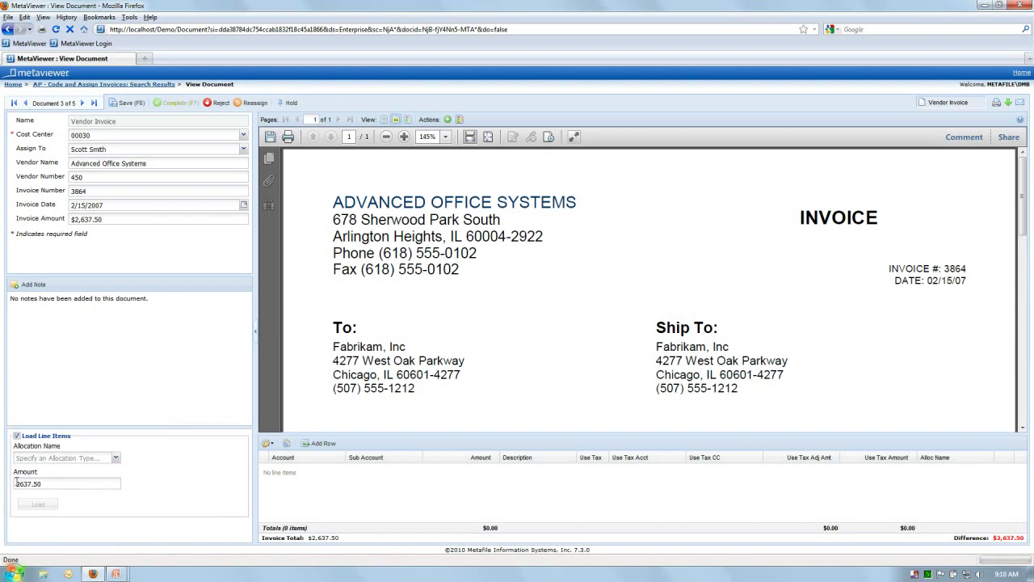
left_click(91, 459)
left_click(113, 458)
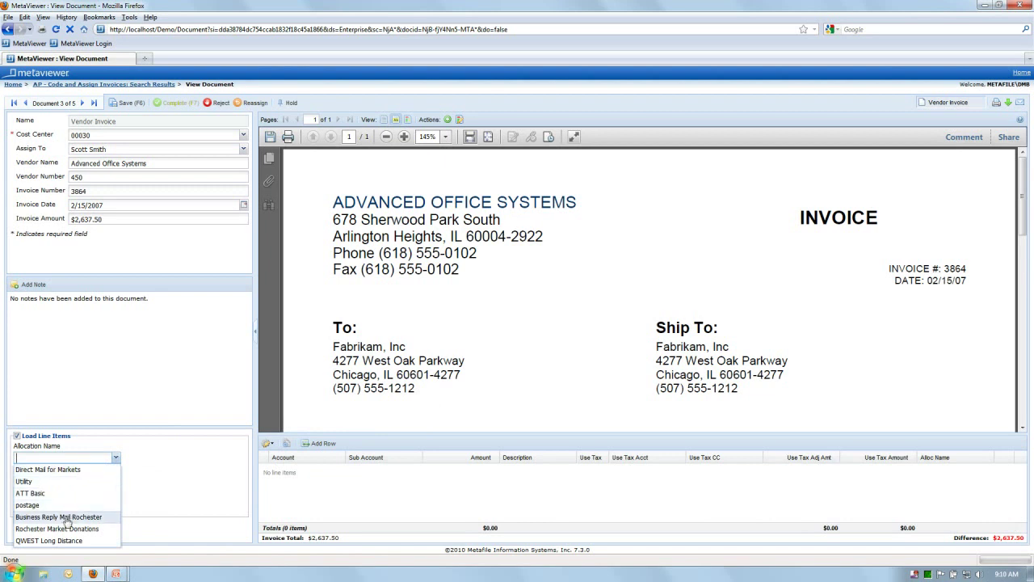
left_click(38, 517)
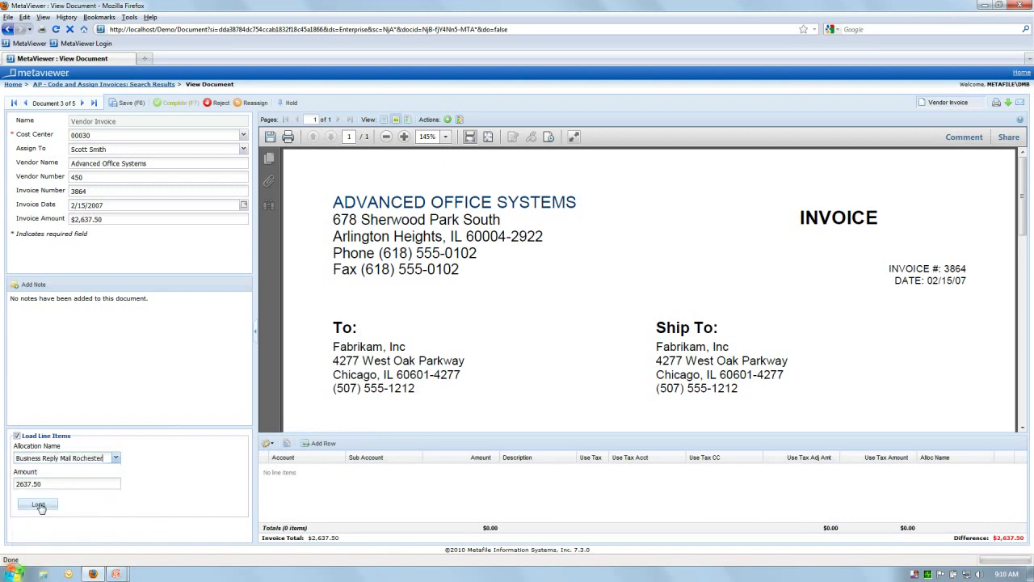
key("Tab")
left_click(45, 509)
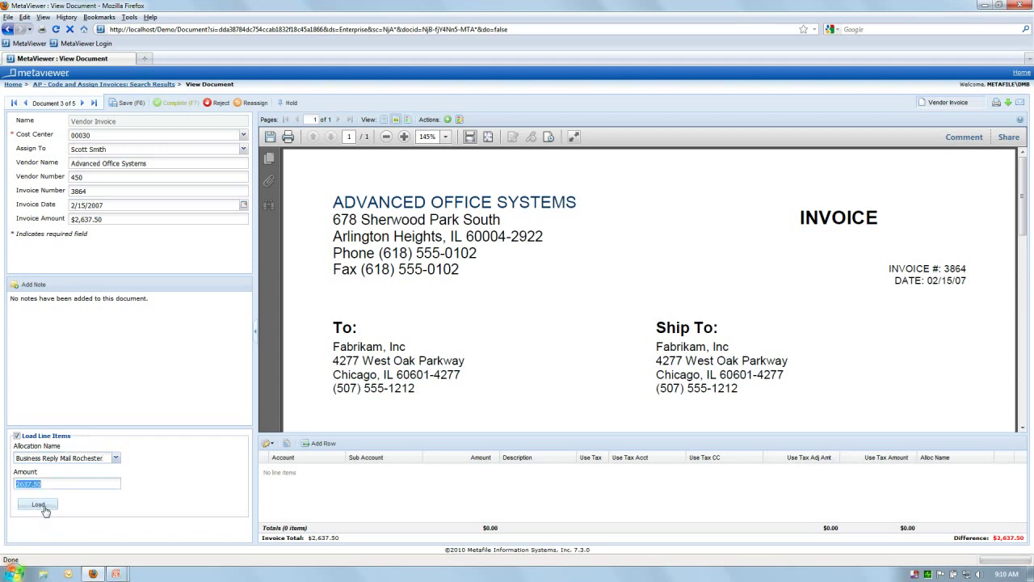